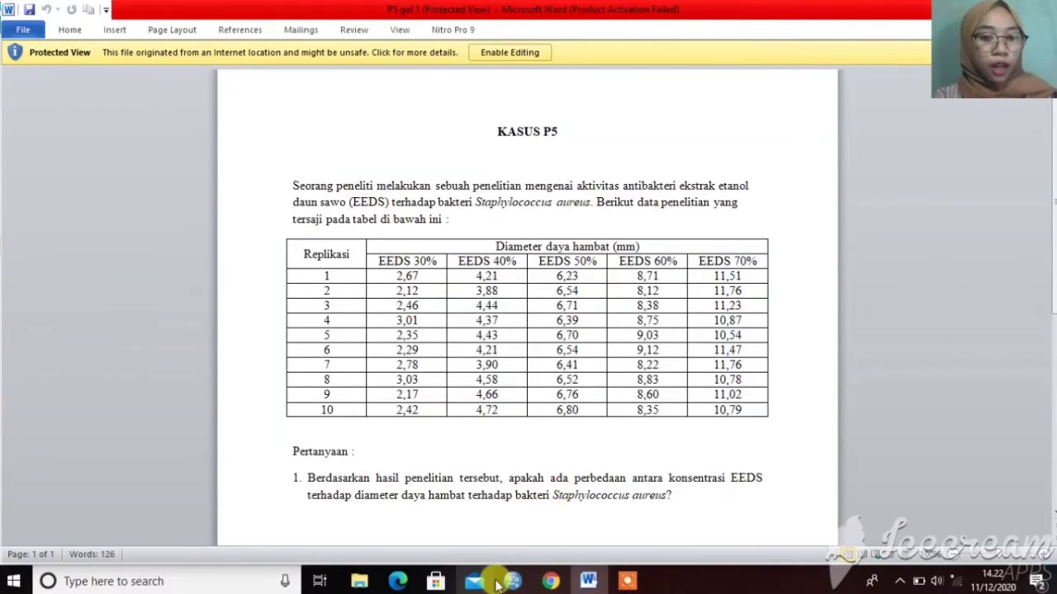
Step: Switch to the SPSS Data Editor and review the names of the five EEDS variables
mouse_move(507, 584)
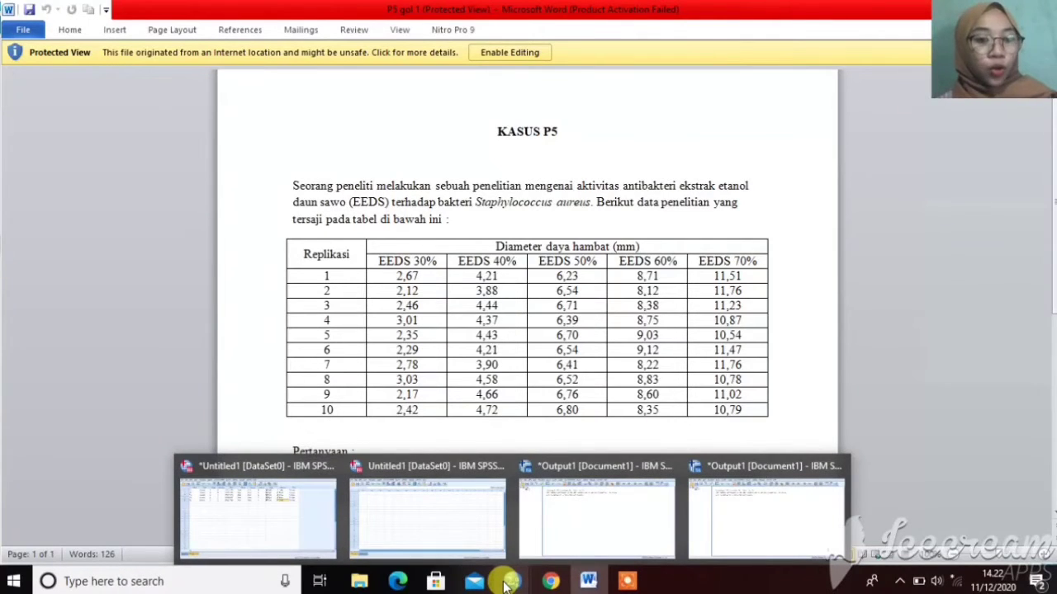
click(258, 516)
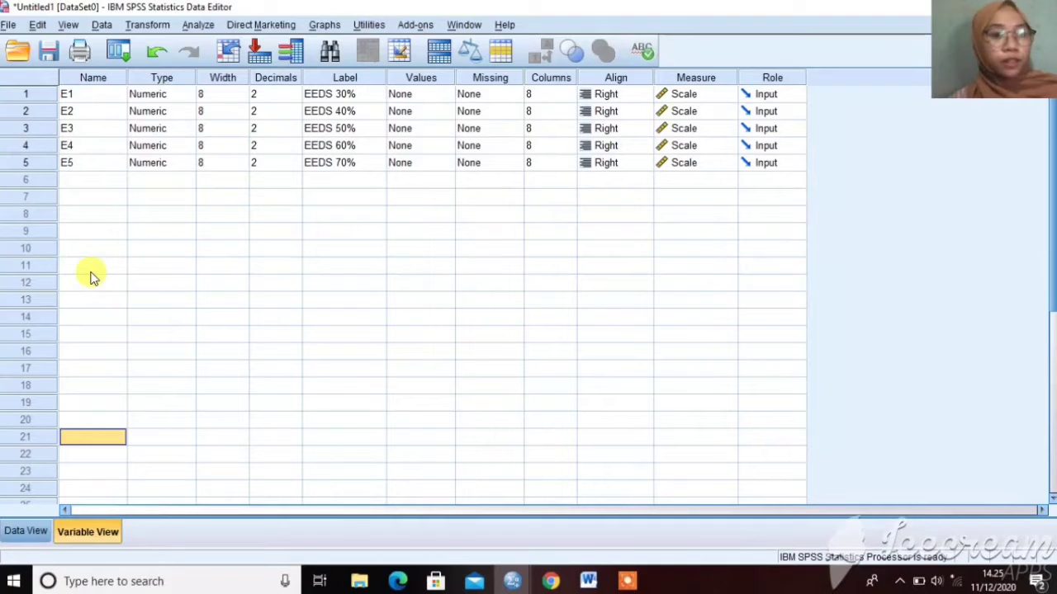
click(72, 94)
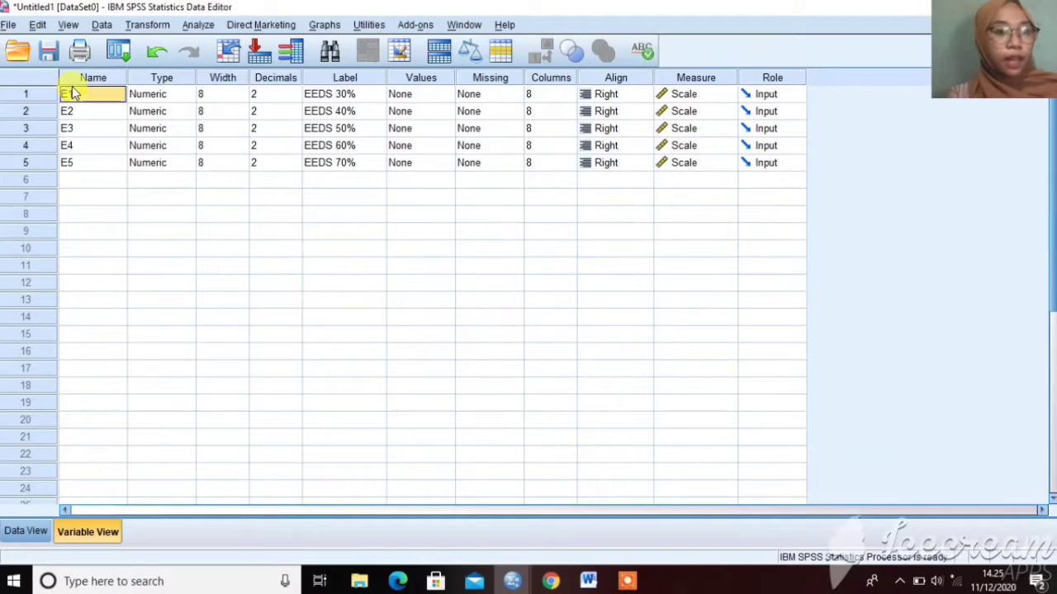
click(90, 152)
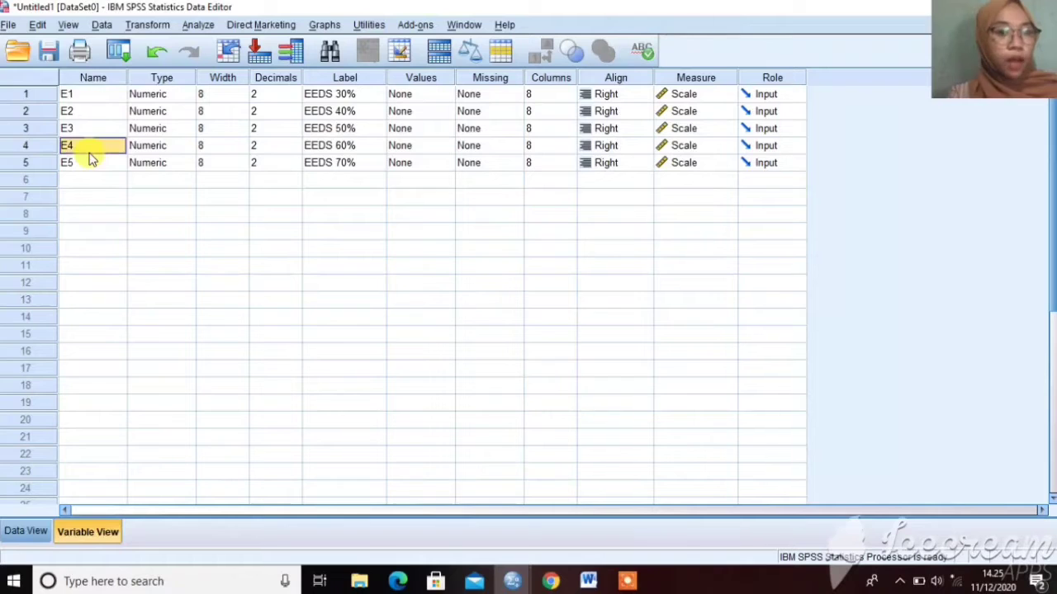
click(247, 98)
click(241, 98)
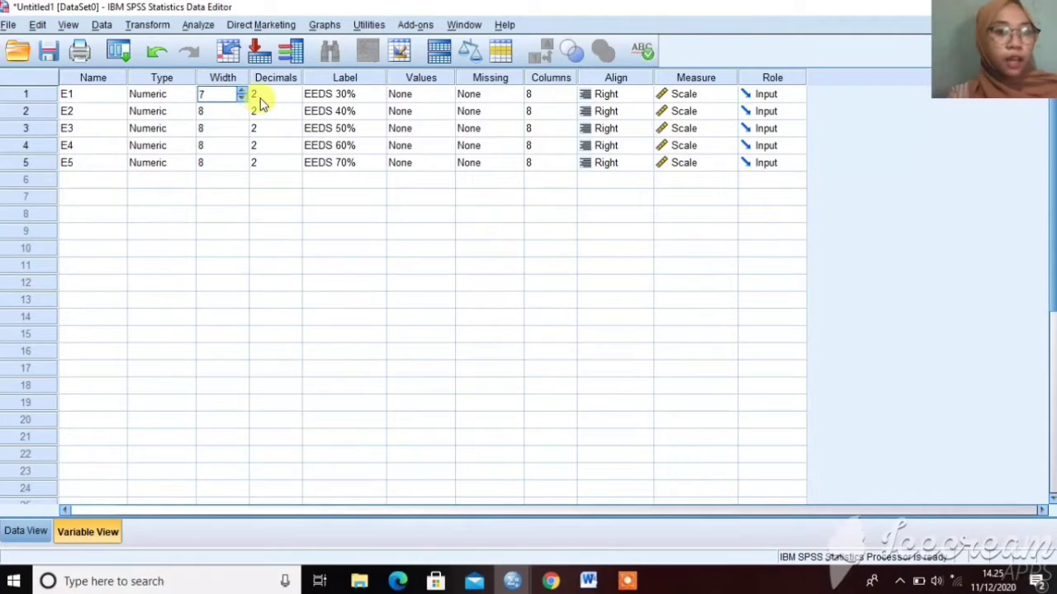
click(243, 91)
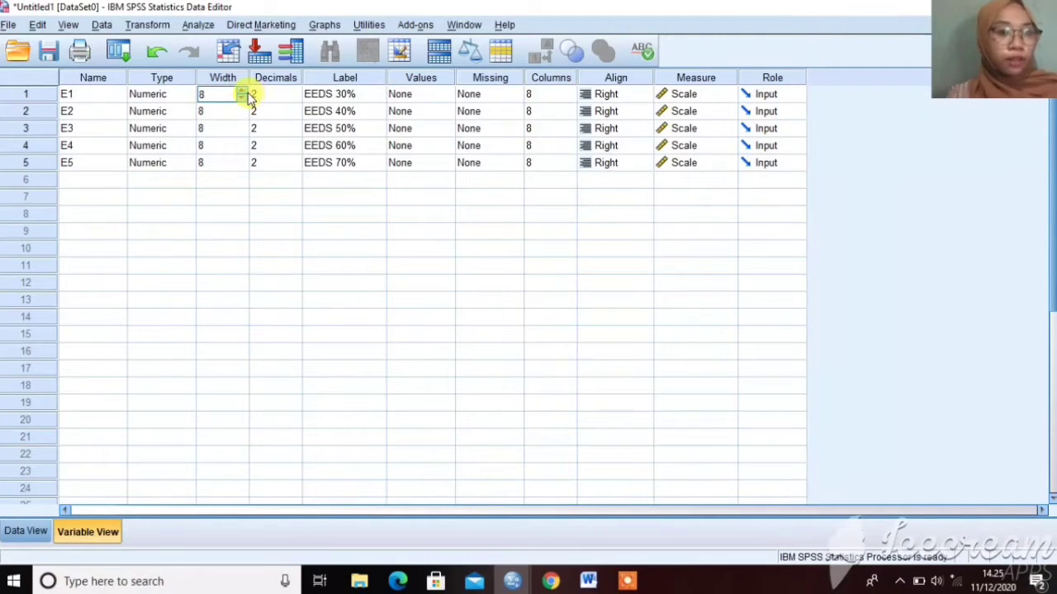
Step: Review the decimals setting of E1 and the labels of variables E1 to E5
click(283, 94)
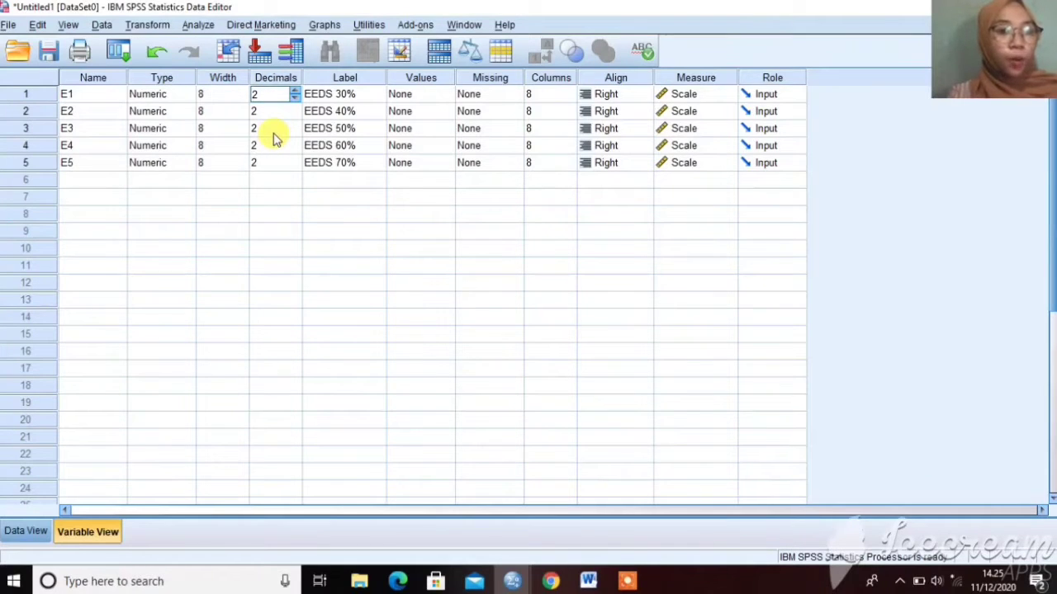
click(331, 96)
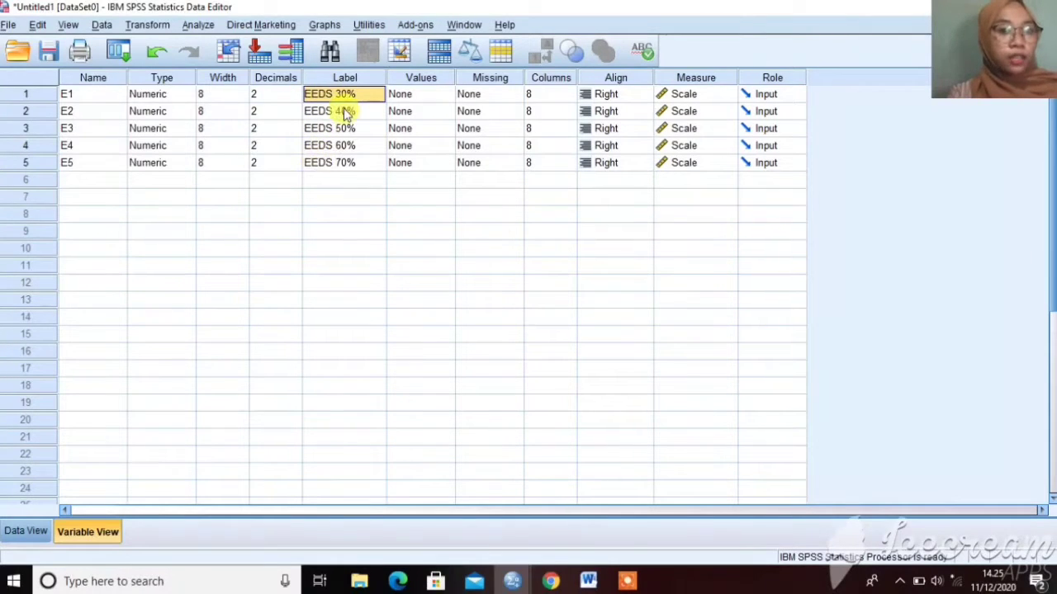
click(340, 116)
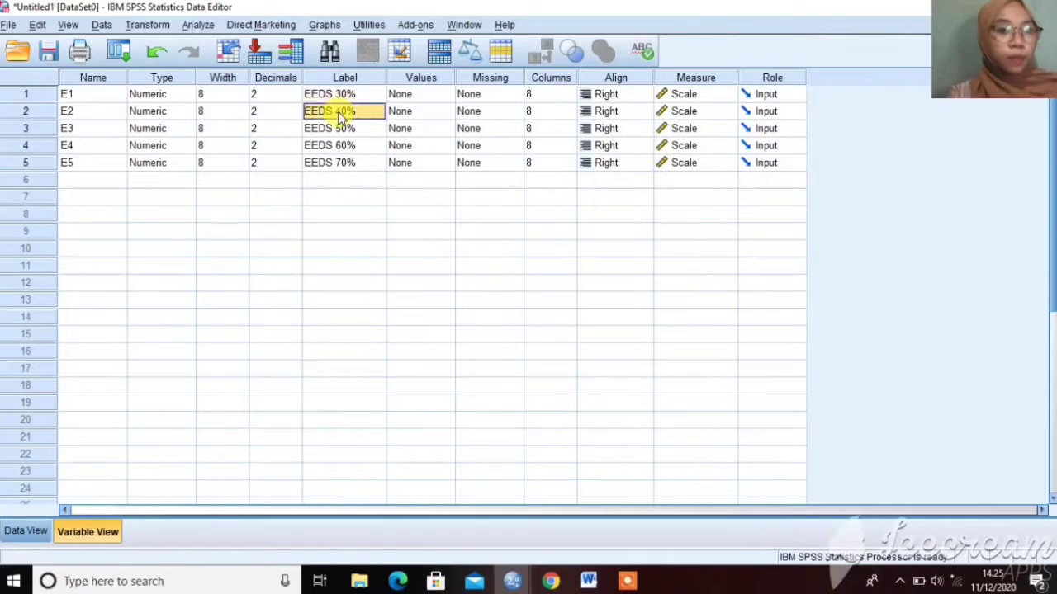
click(341, 130)
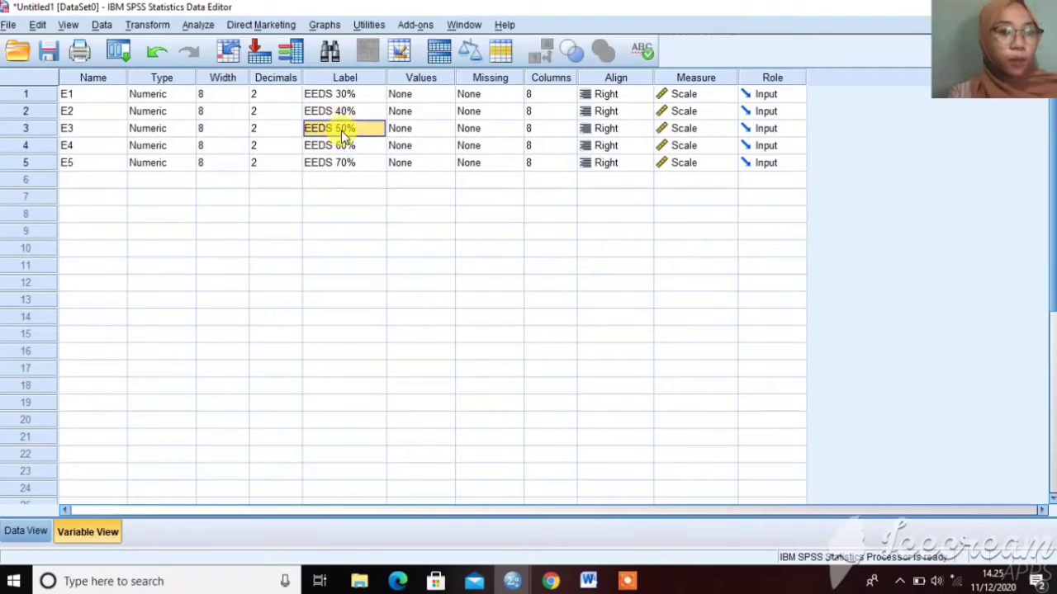
click(334, 143)
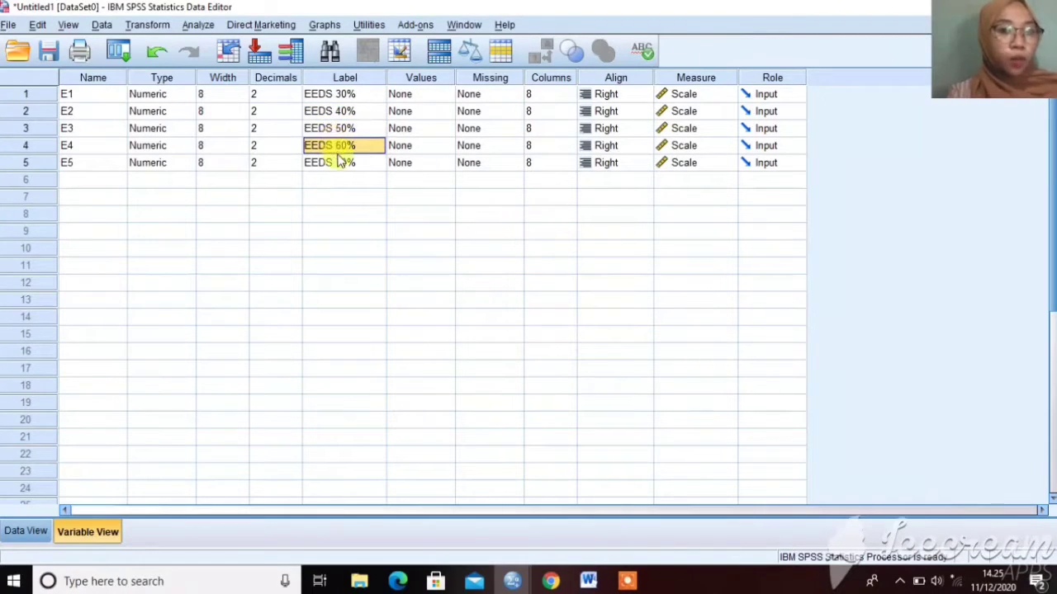
click(340, 162)
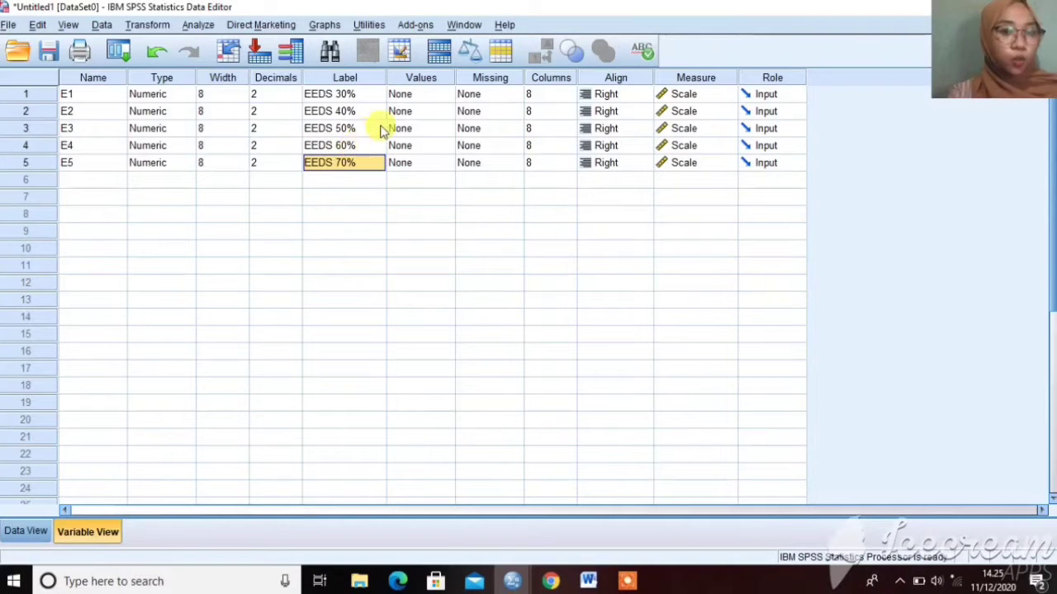
Step: Set the measurement level of E1 to Scale and display the data values of the dataset
click(662, 96)
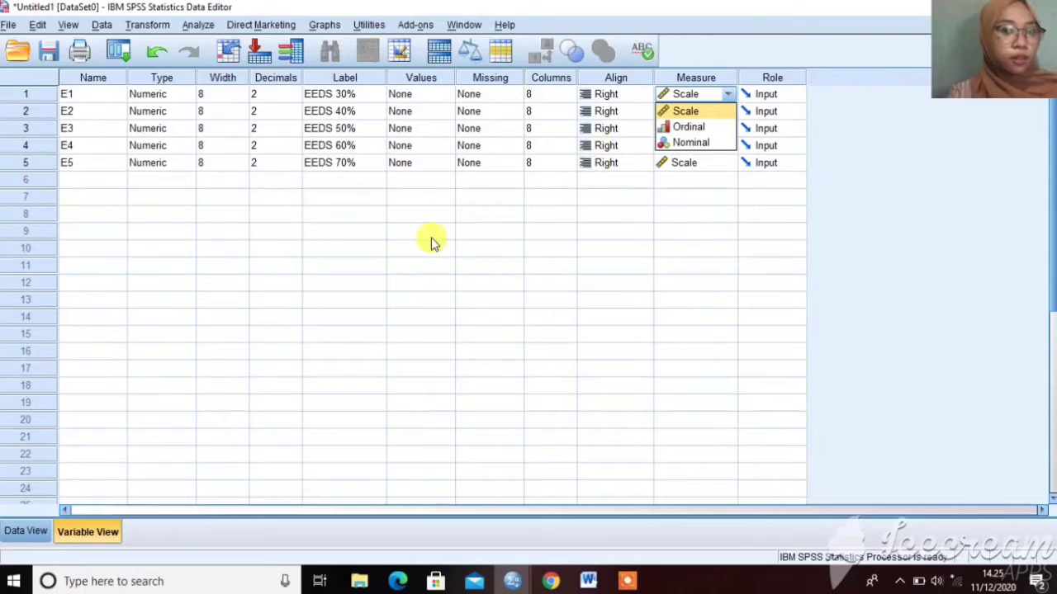
click(686, 108)
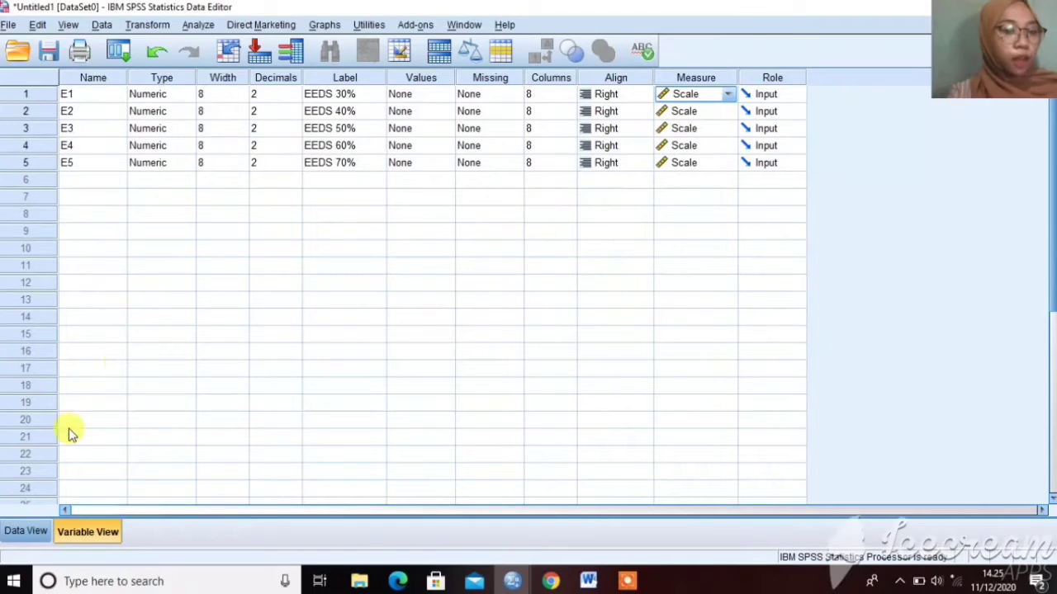
click(23, 531)
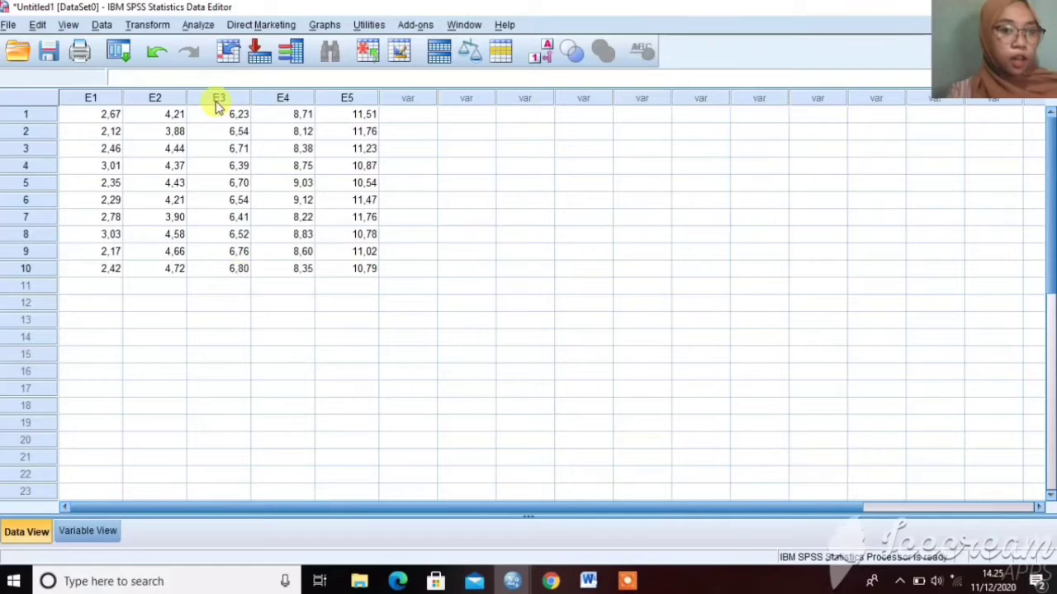
Step: Start an Explore analysis with EEDS 30%, 40%, 50%, 60% and 70% as the dependent variables
click(195, 25)
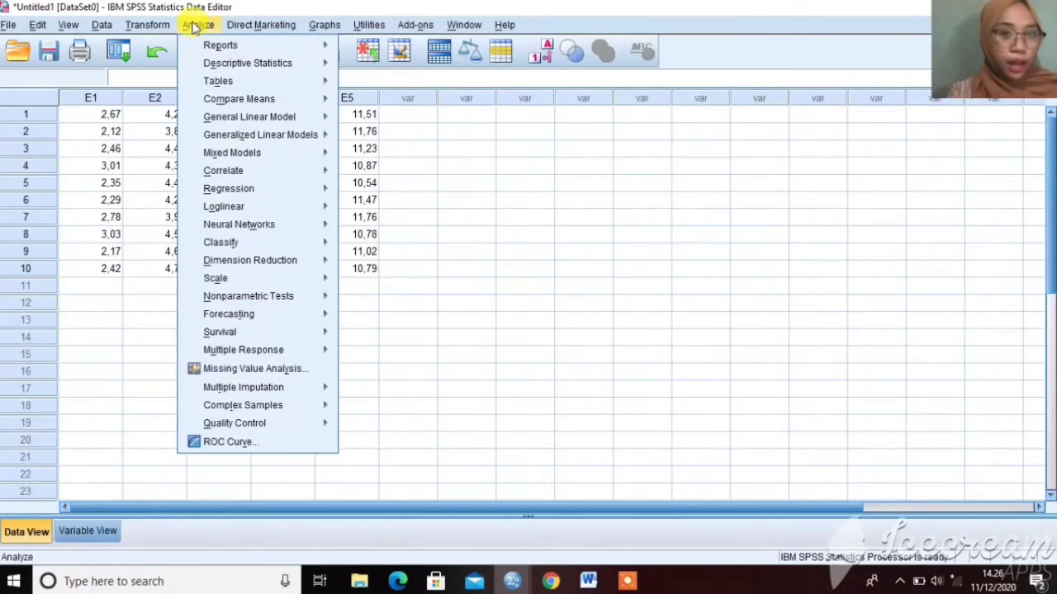
mouse_move(231, 69)
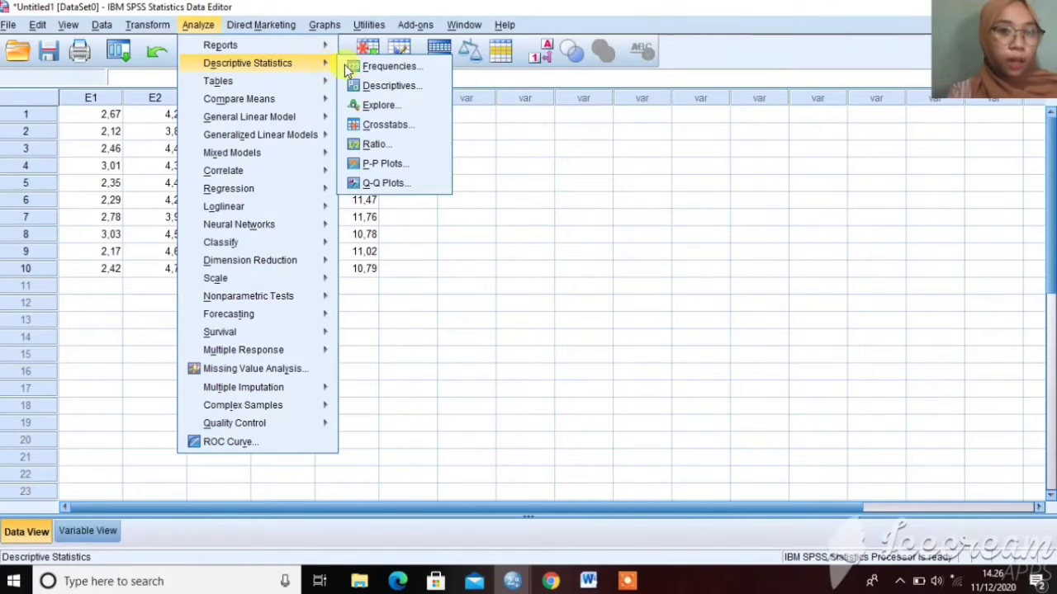
click(355, 106)
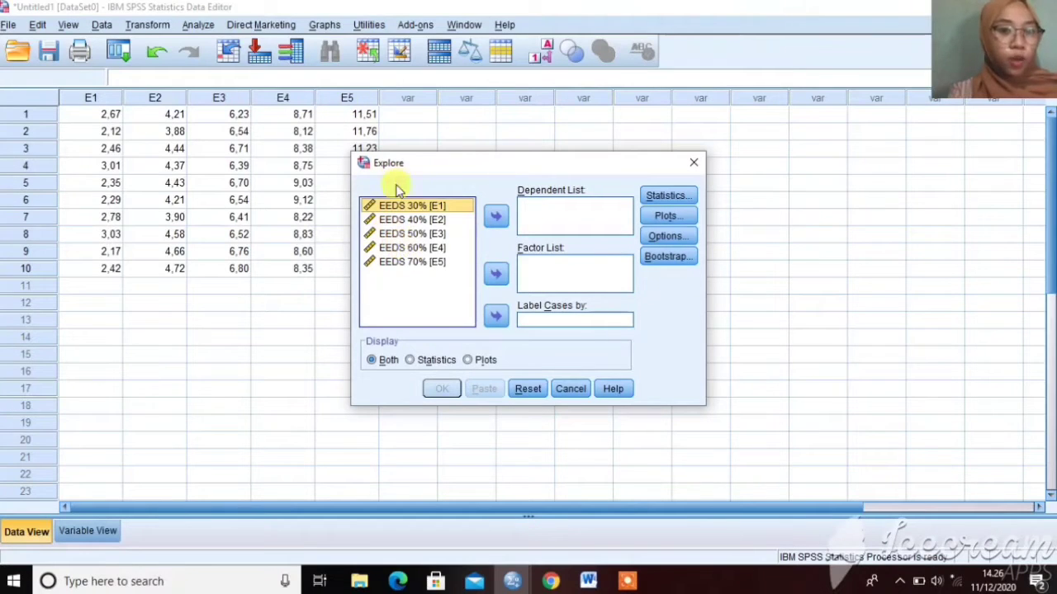
click(494, 218)
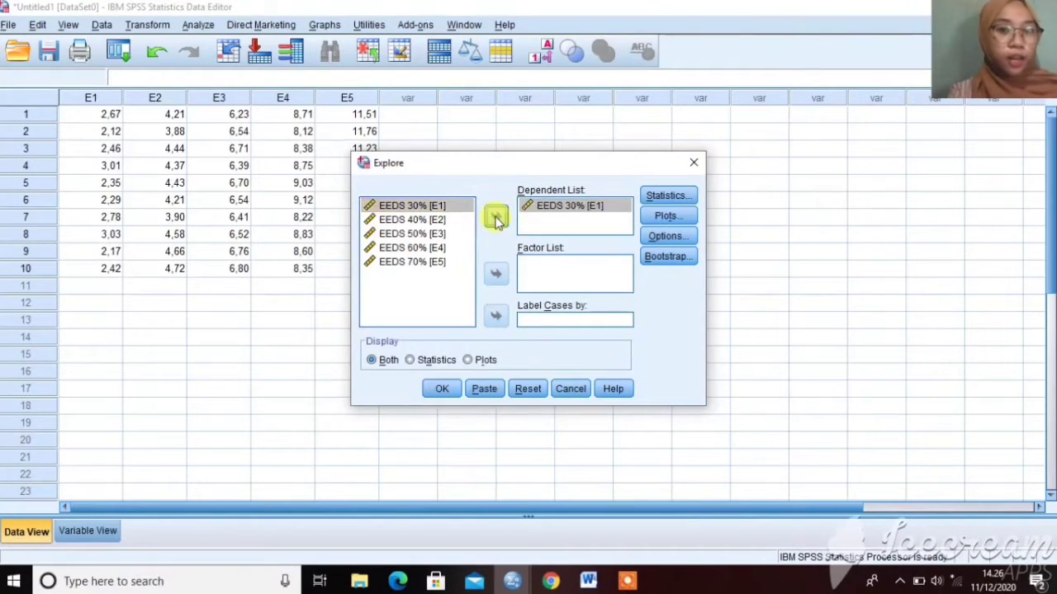
click(450, 207)
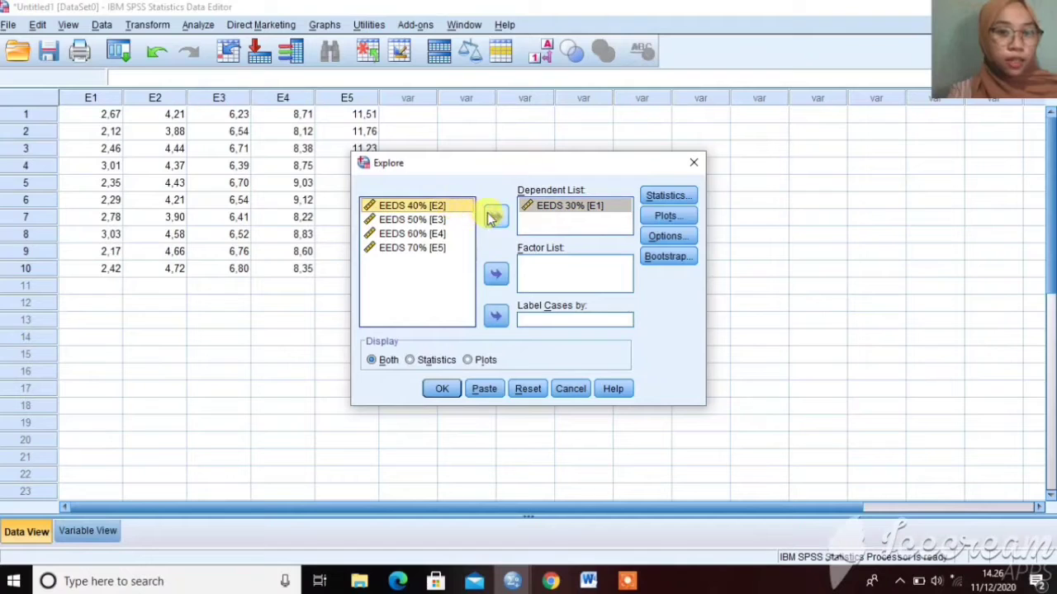
click(495, 217)
click(435, 207)
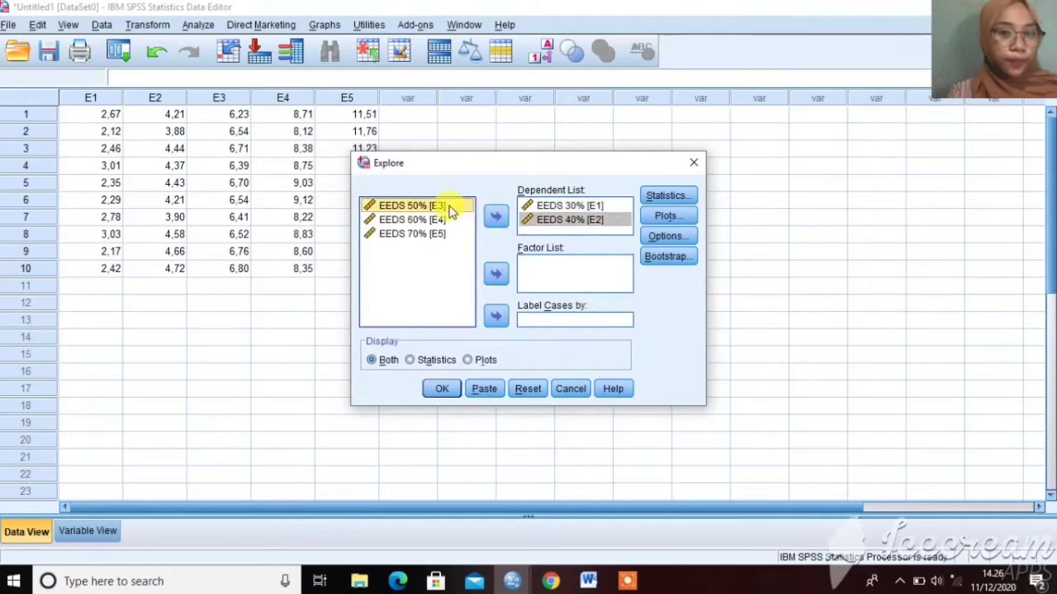
click(498, 217)
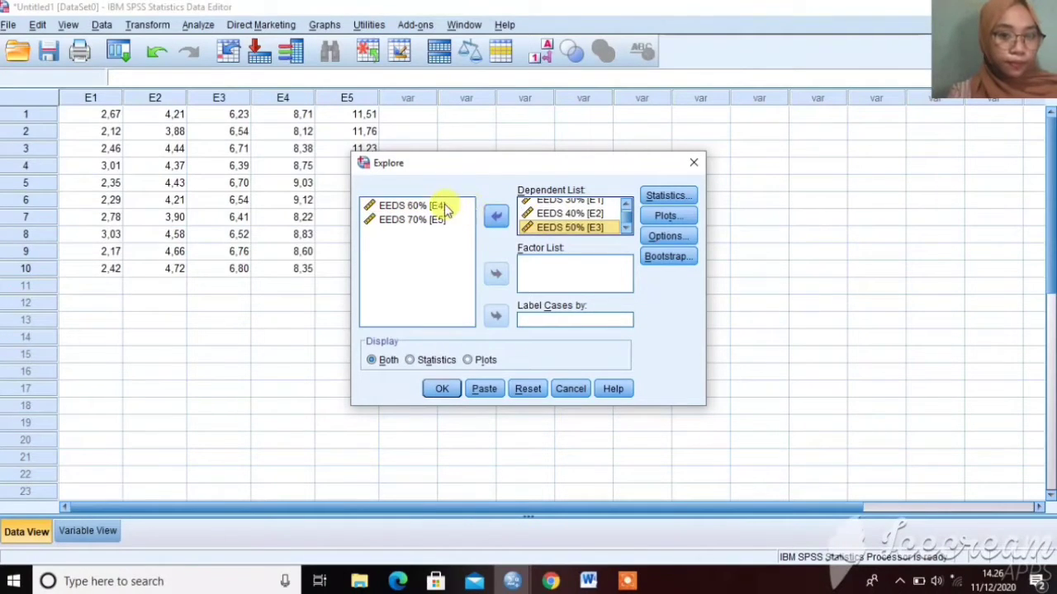
click(436, 206)
click(494, 219)
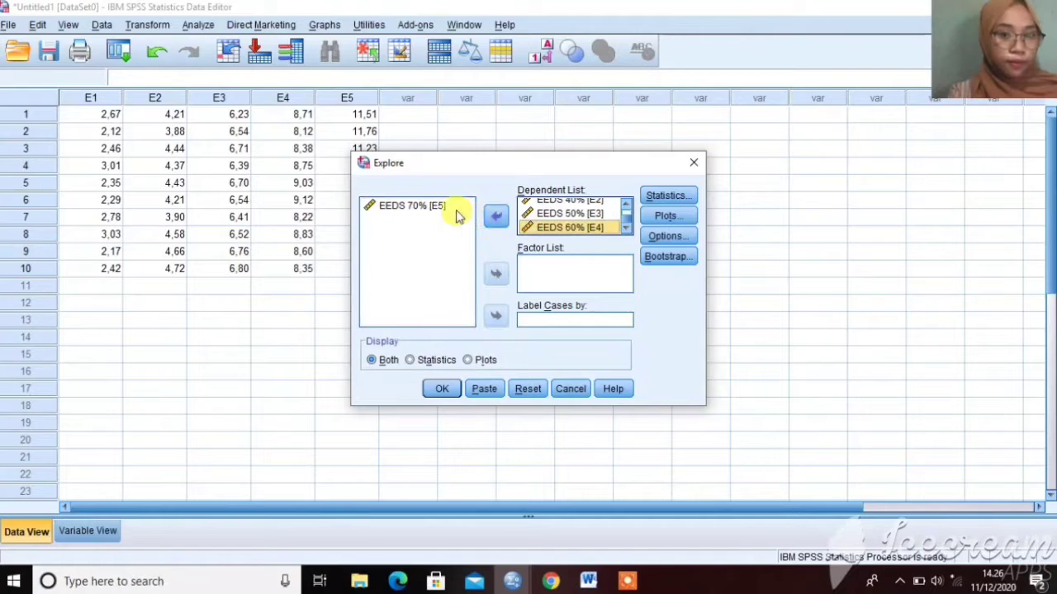
click(460, 213)
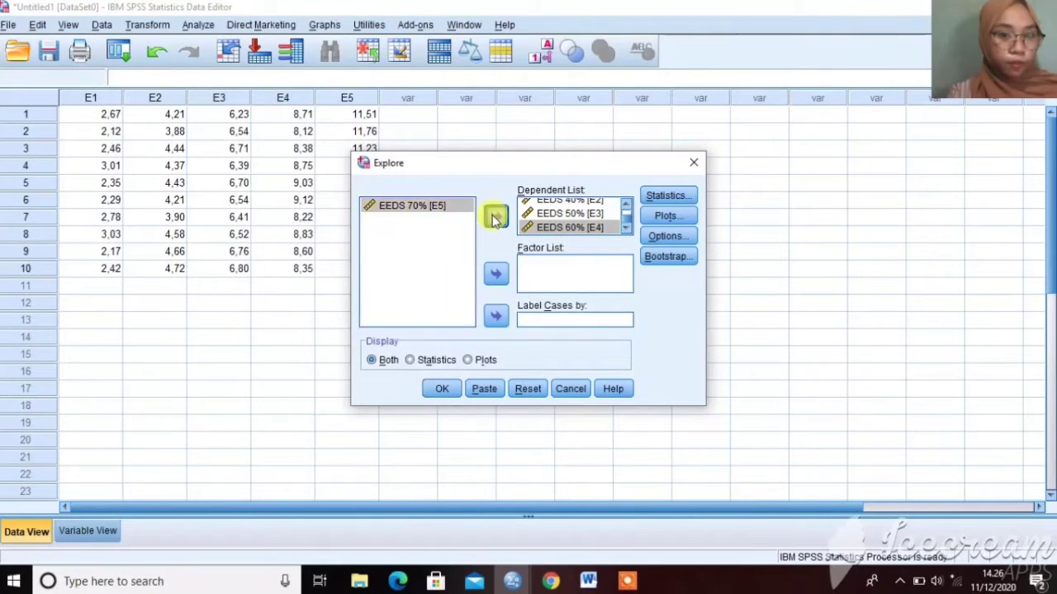
click(495, 216)
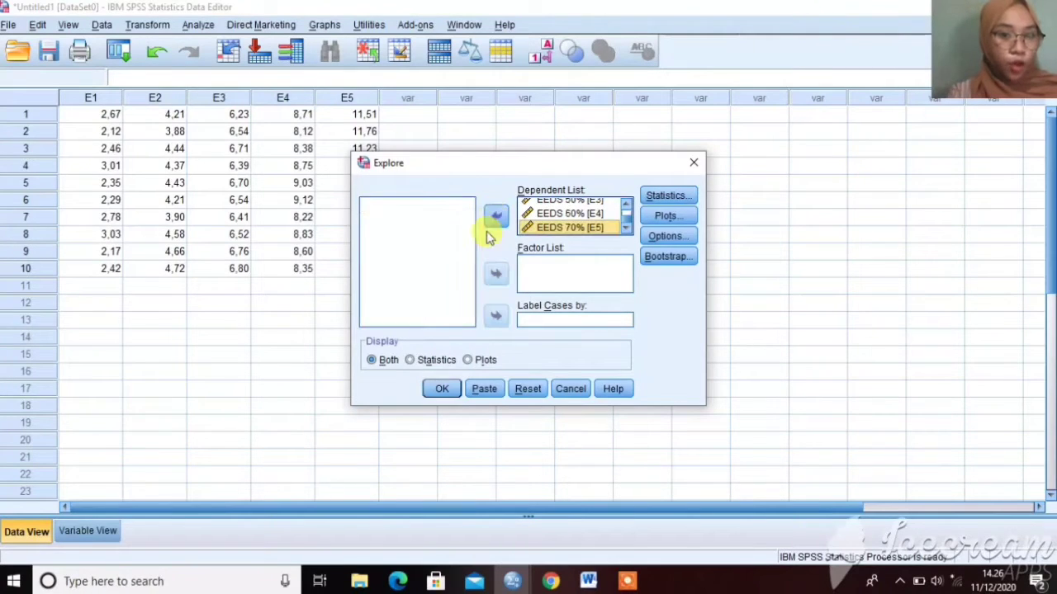
Step: Run Explore displaying only plots, with boxplots set to None, normality plots with tests enabled and stem-and-leaf disabled, and maximize the output window
click(468, 360)
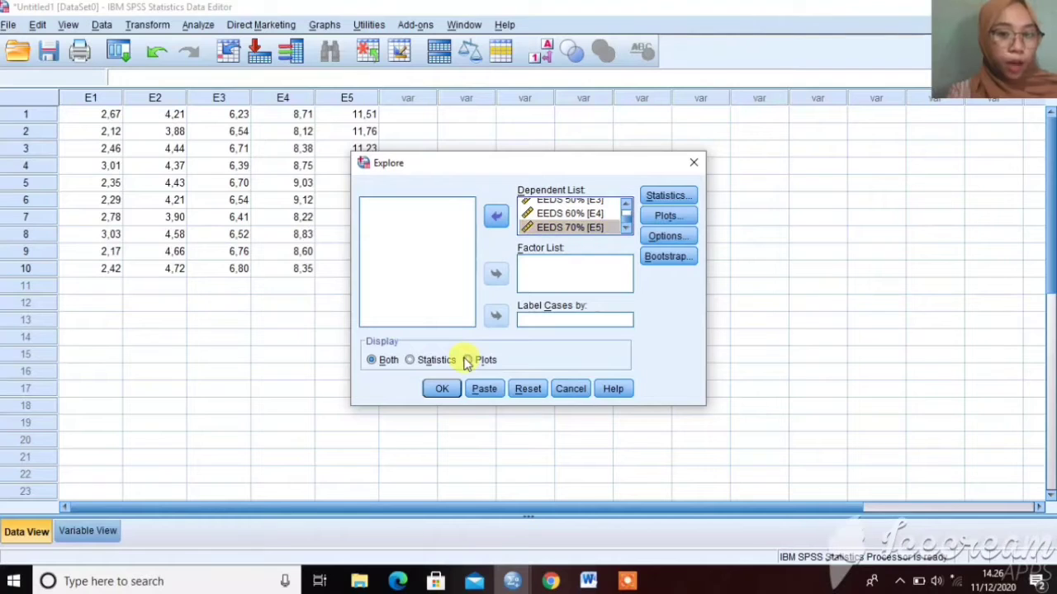
click(678, 218)
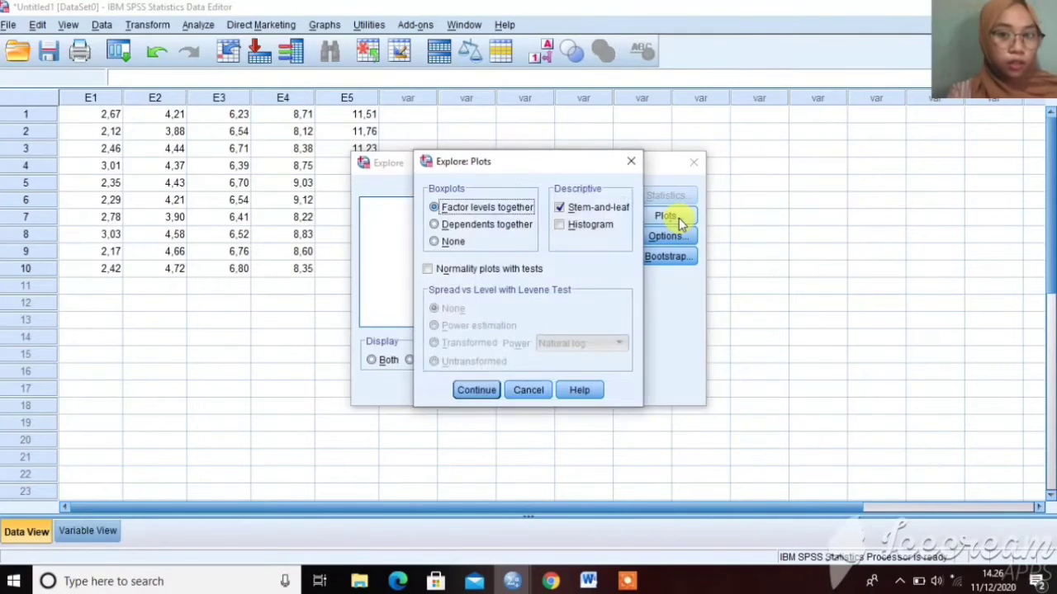
click(435, 242)
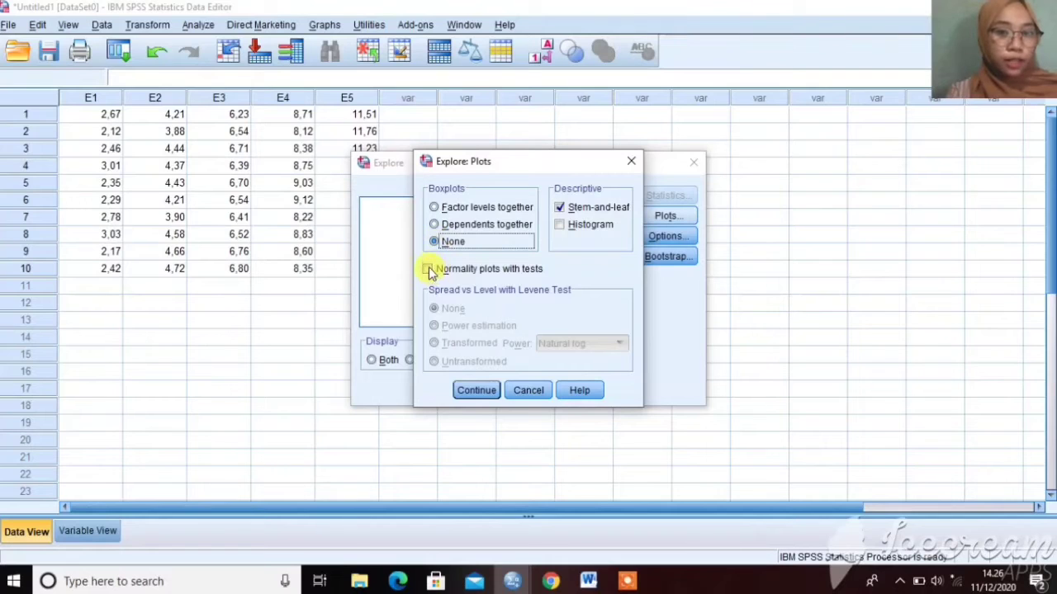
click(429, 270)
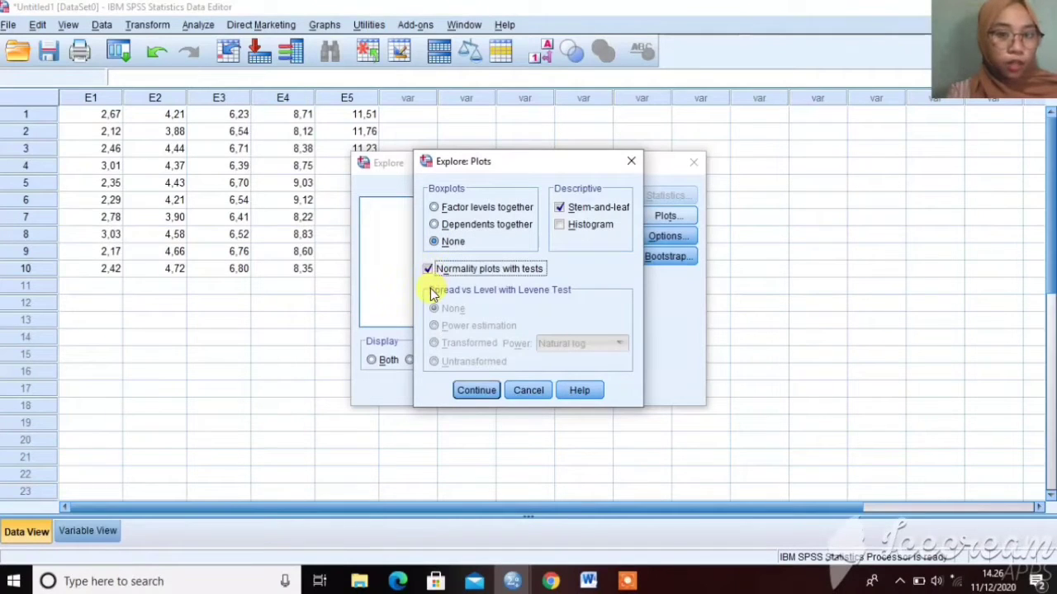
click(558, 209)
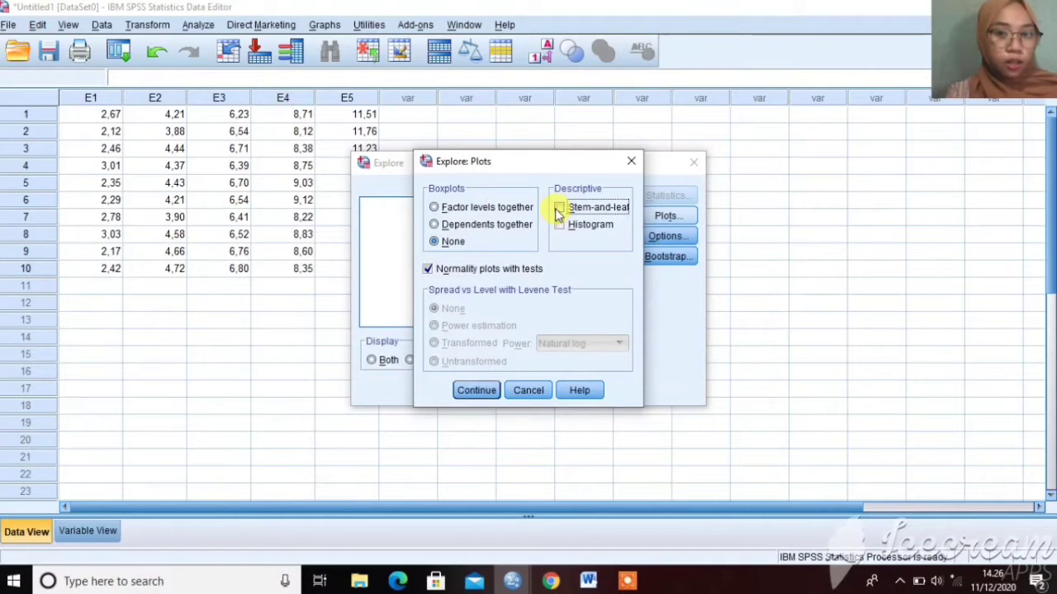
click(472, 389)
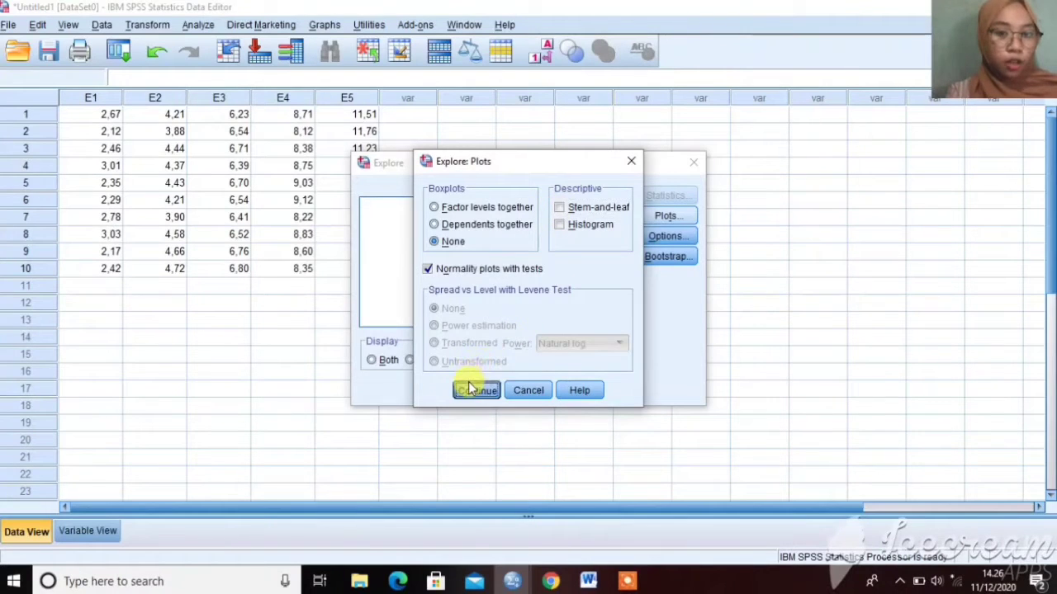
click(448, 389)
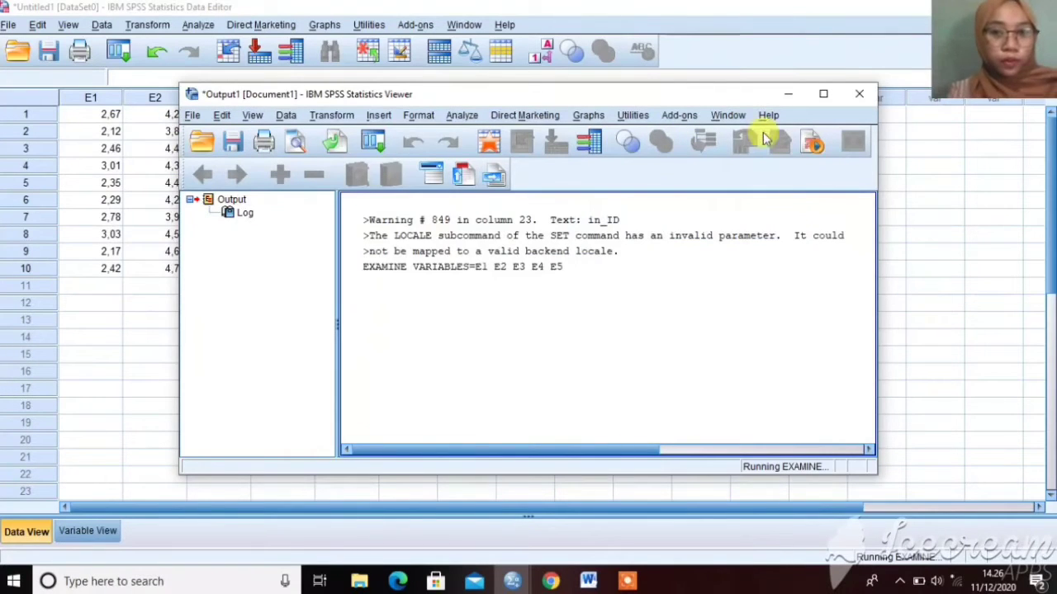
click(810, 96)
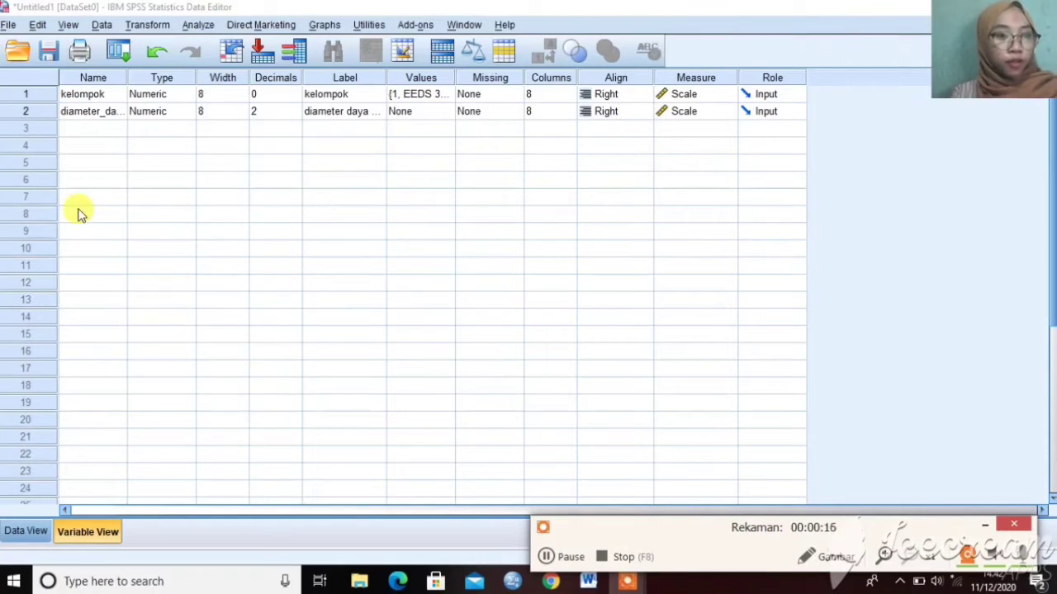
Step: Review the decimals, label and value labels of the variable kelompok, from EEDS 30% to EEDS 70%
click(88, 98)
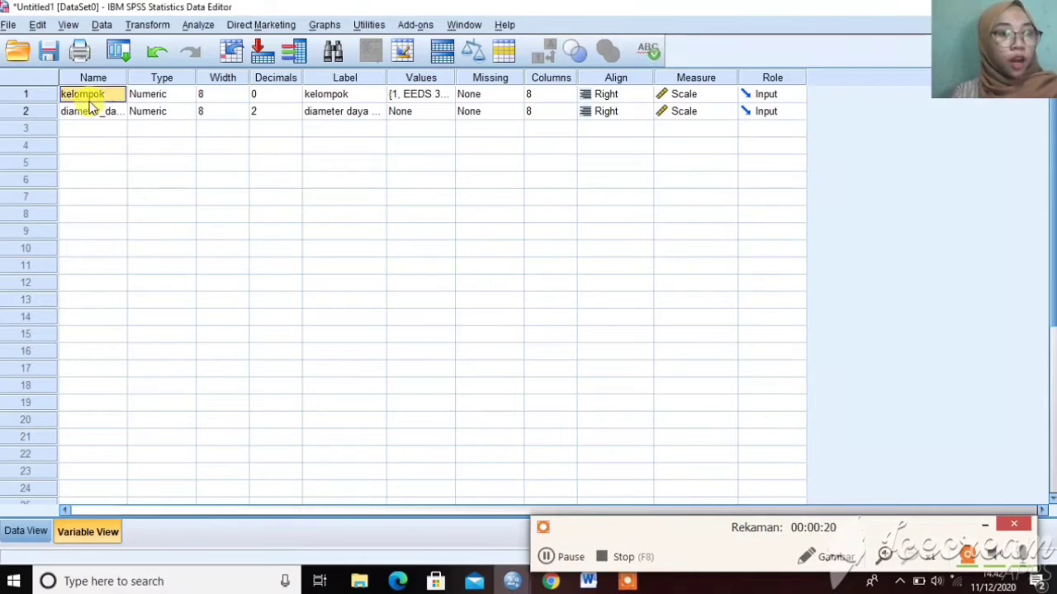
click(256, 94)
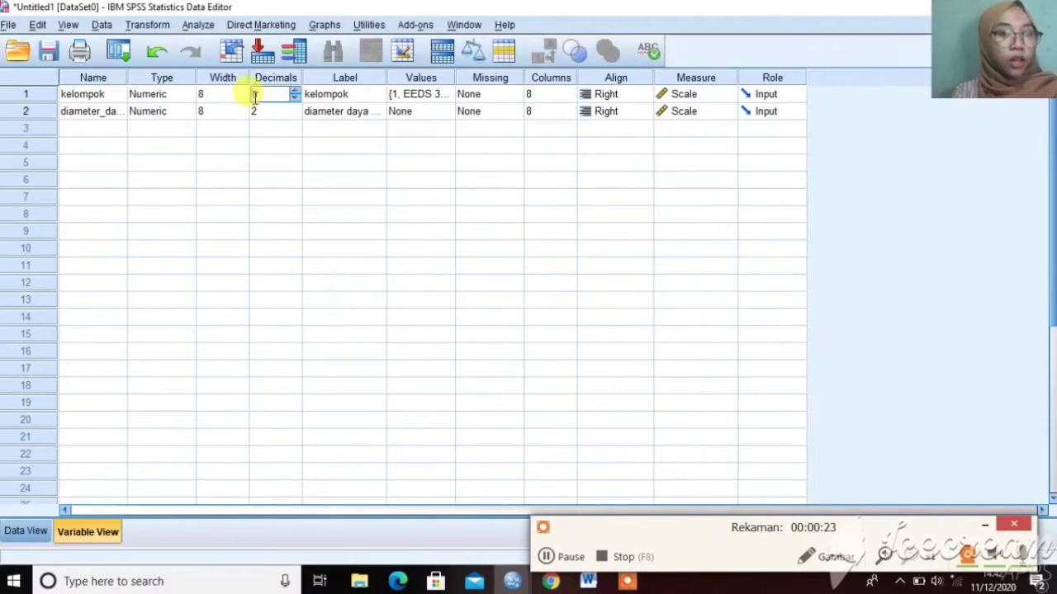
click(338, 95)
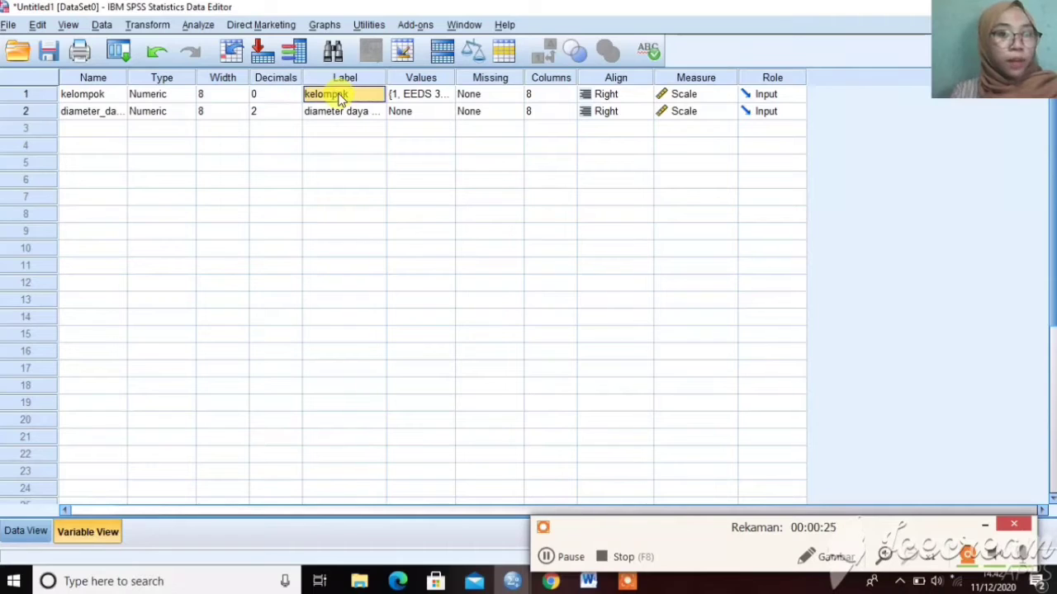
click(402, 95)
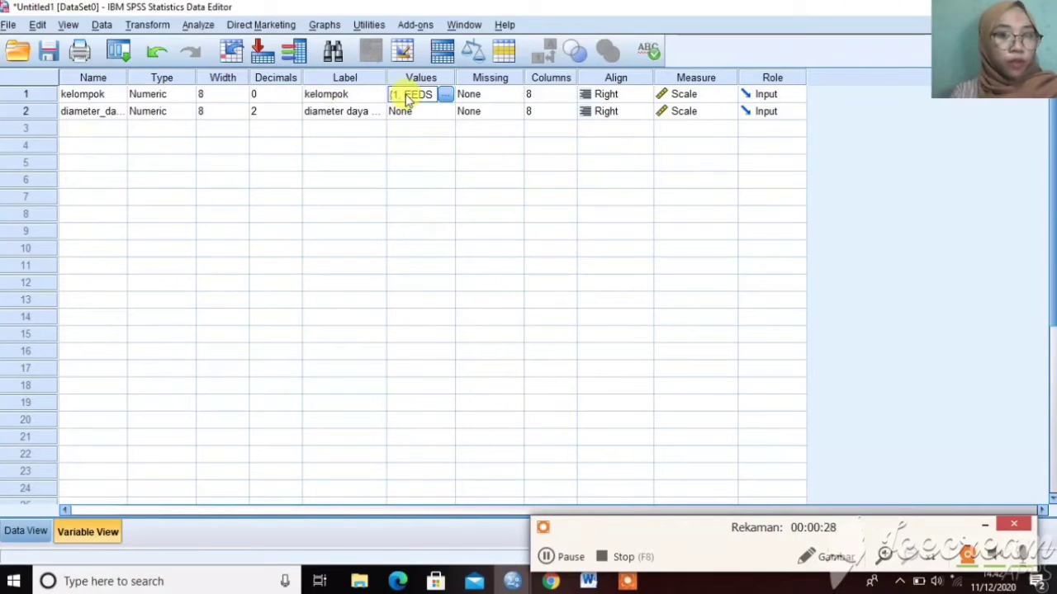
click(447, 94)
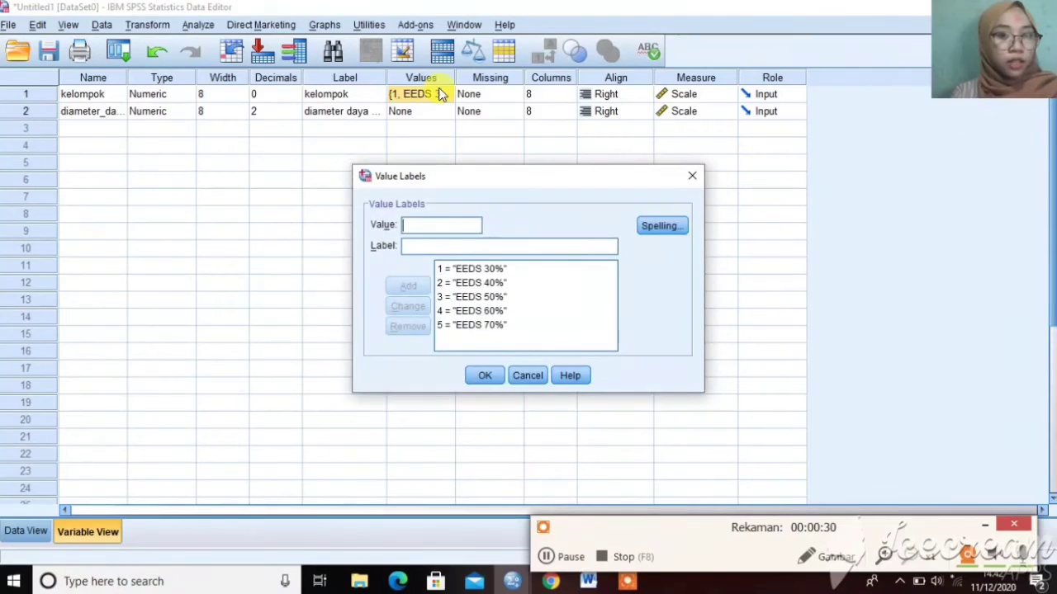
click(468, 314)
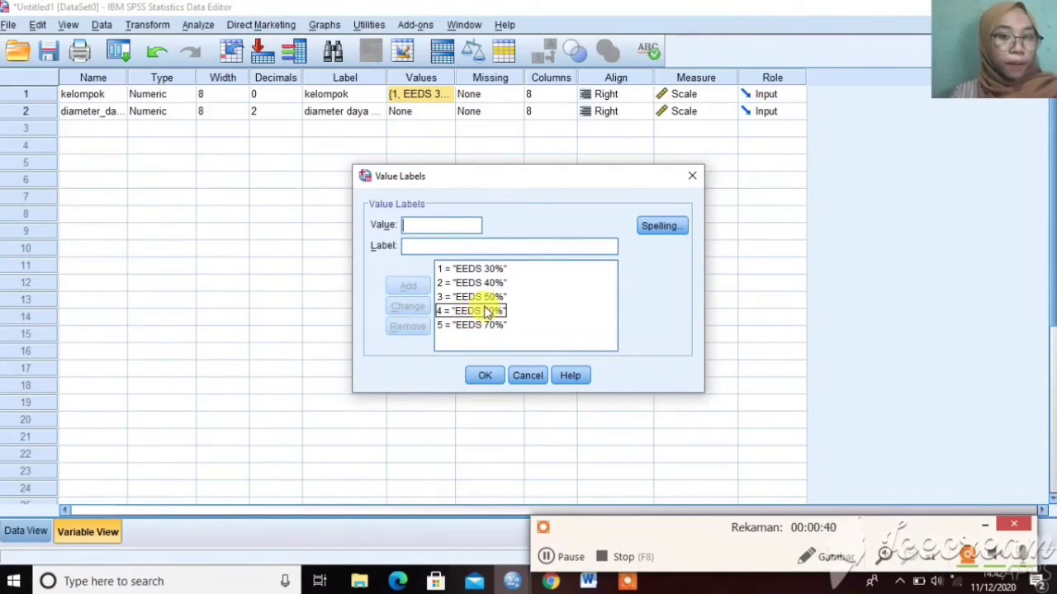
click(479, 326)
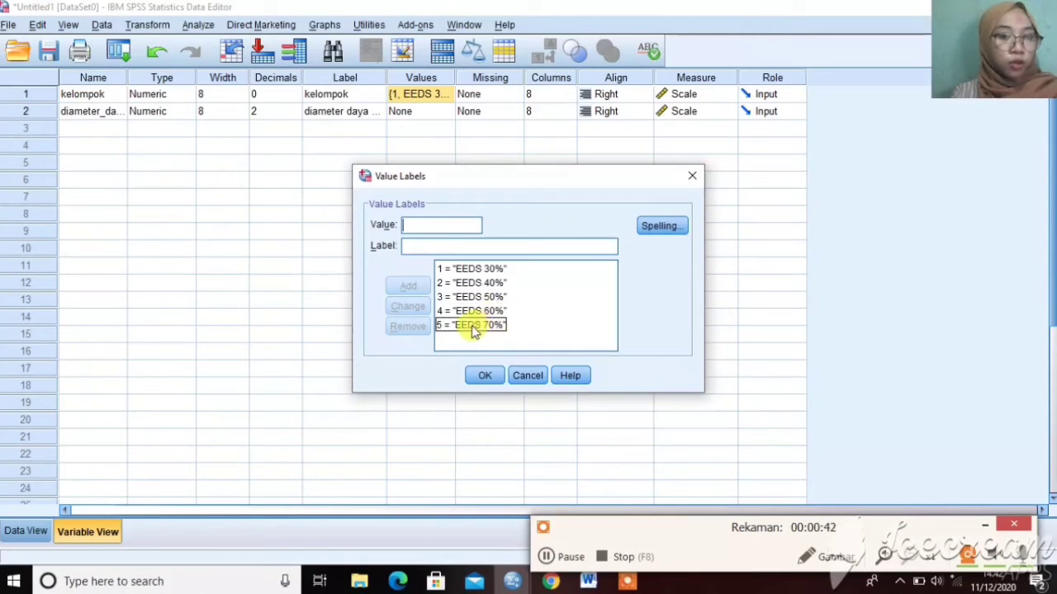
click(483, 374)
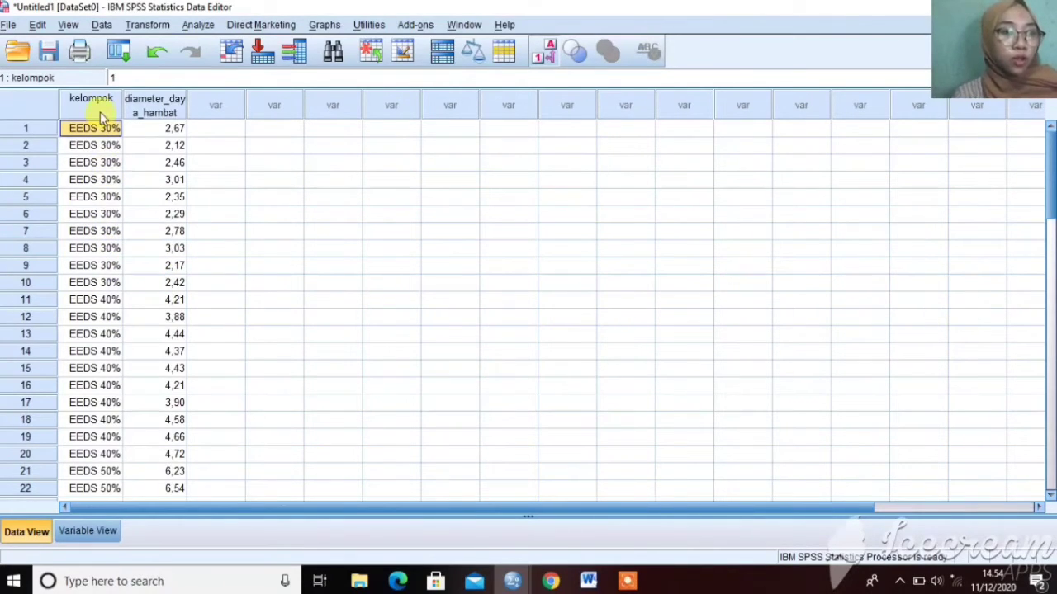
Step: Set up Explore of diameter daya hambat by kelompok, with boxplots set to None and the Levene test using Power estimation
click(86, 162)
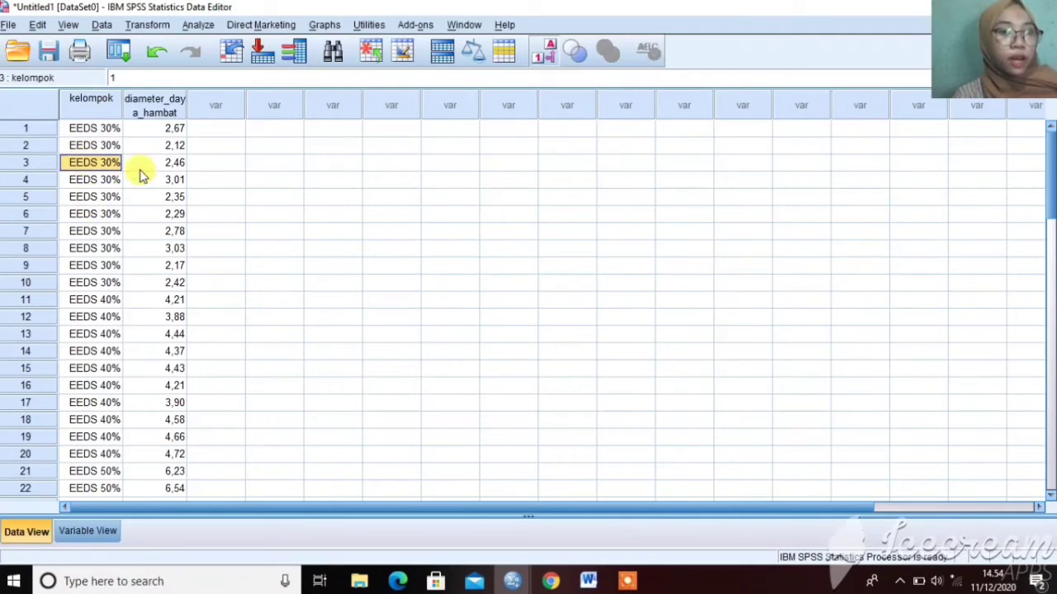
click(197, 27)
mouse_move(221, 65)
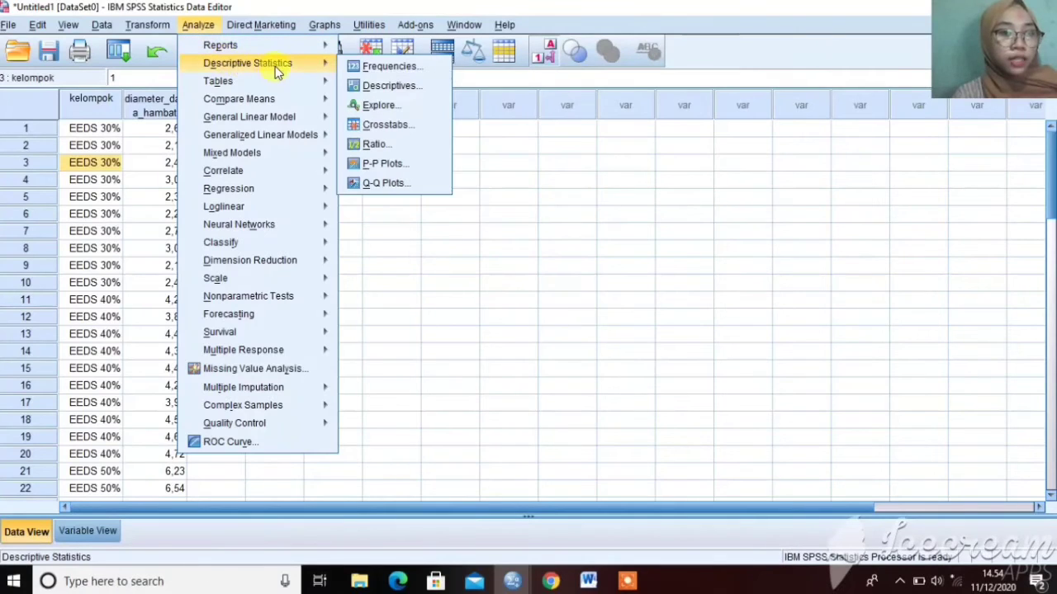
click(377, 106)
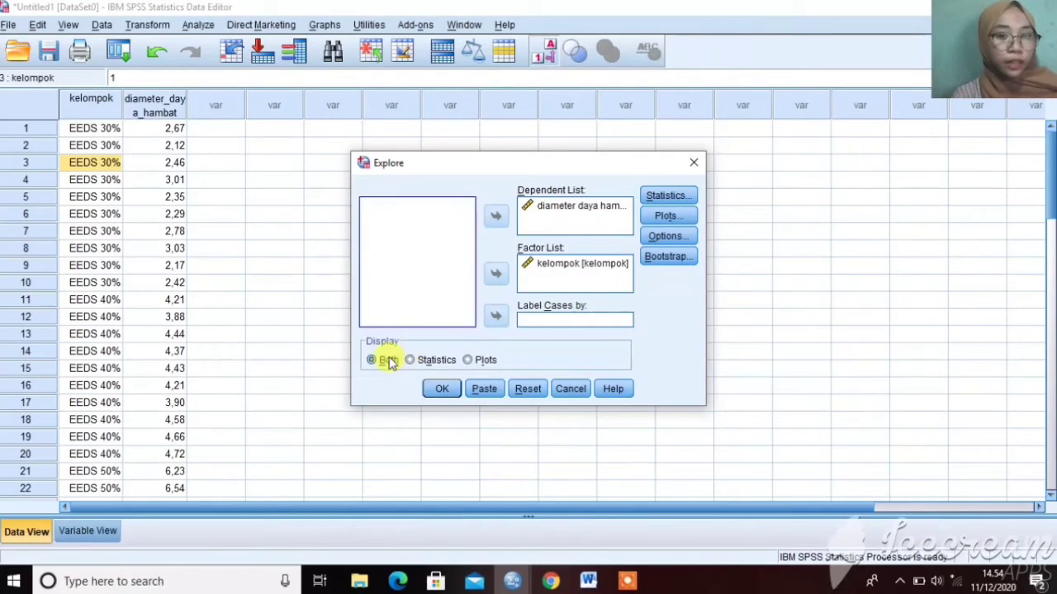
click(647, 216)
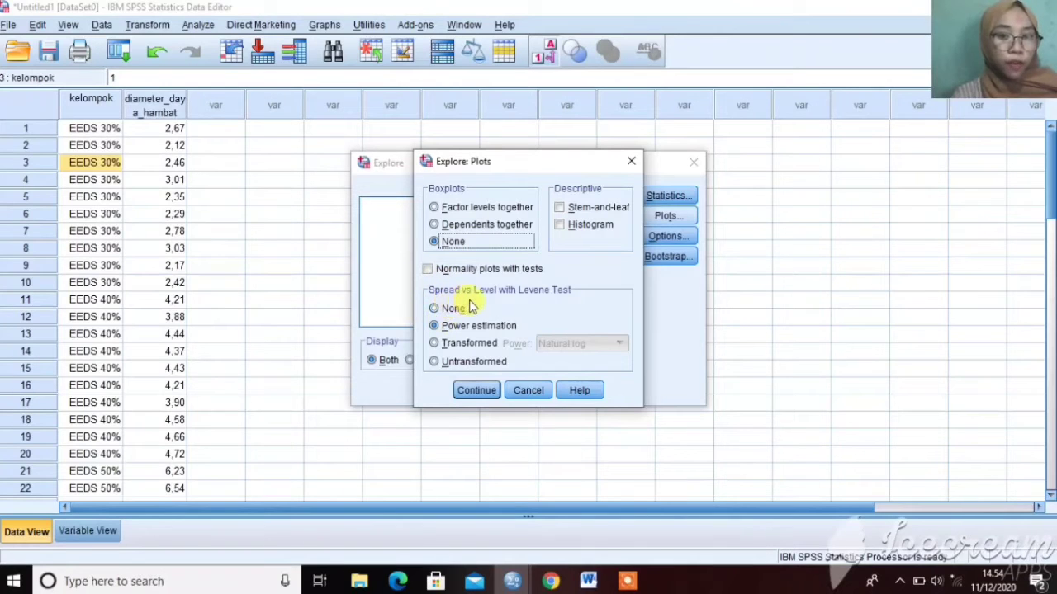
click(446, 327)
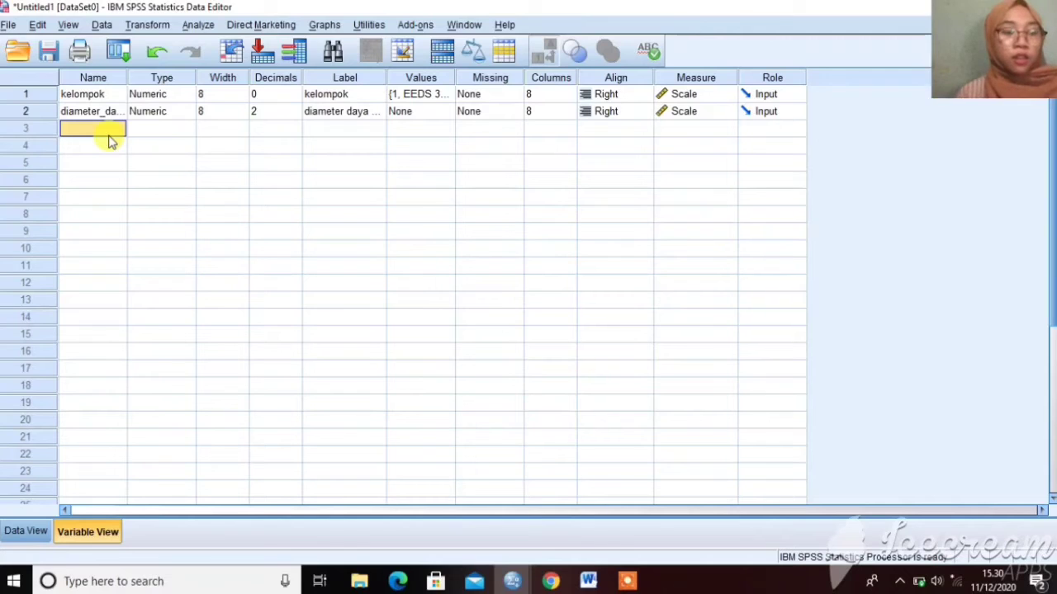
Step: Check the name, decimals, label and coded group values 1 to 5 of kelompok again
click(105, 96)
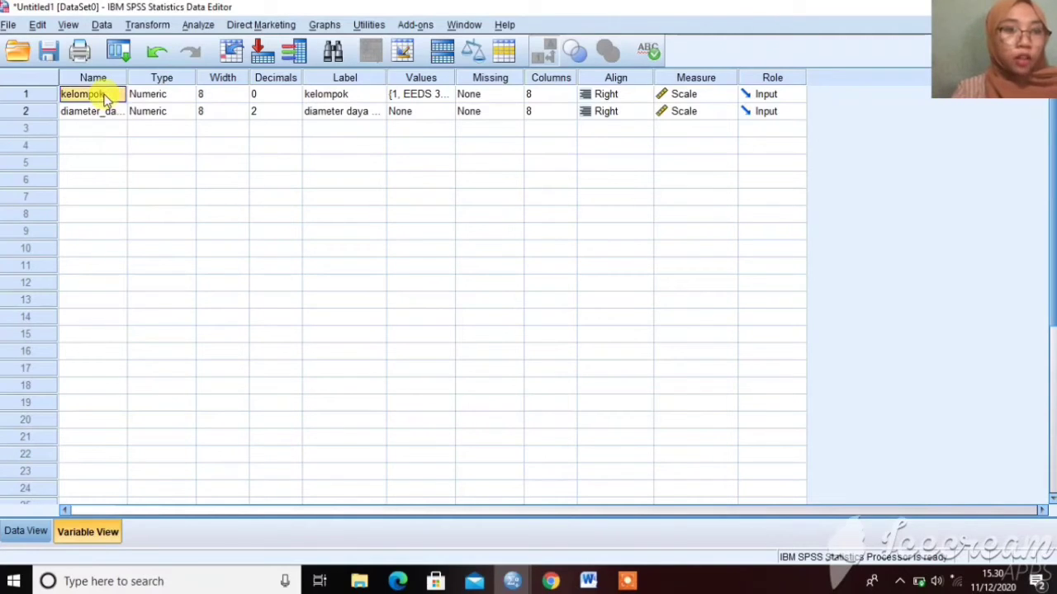
click(253, 94)
click(316, 98)
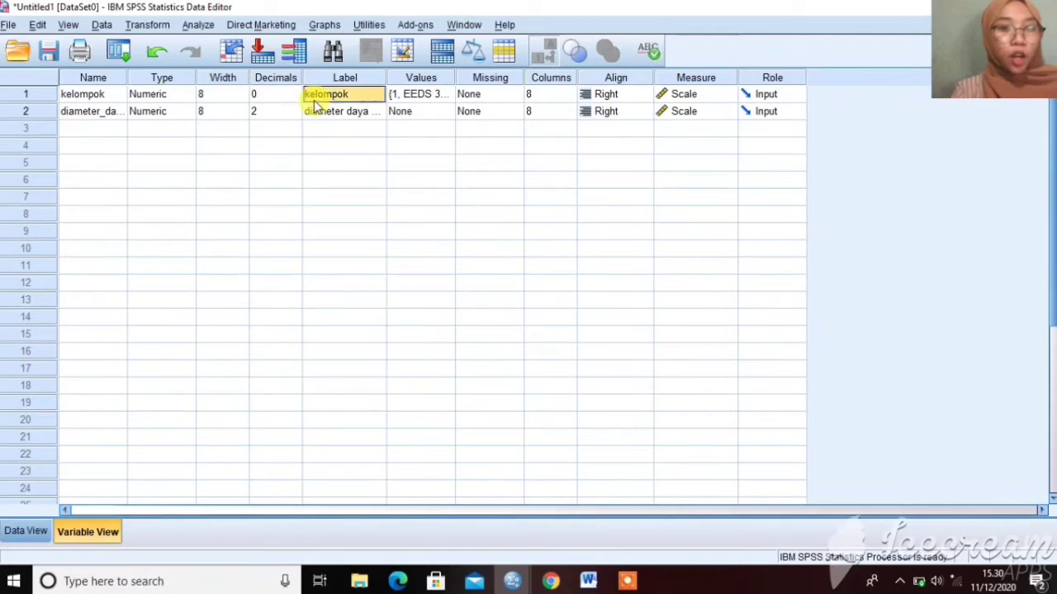
click(402, 98)
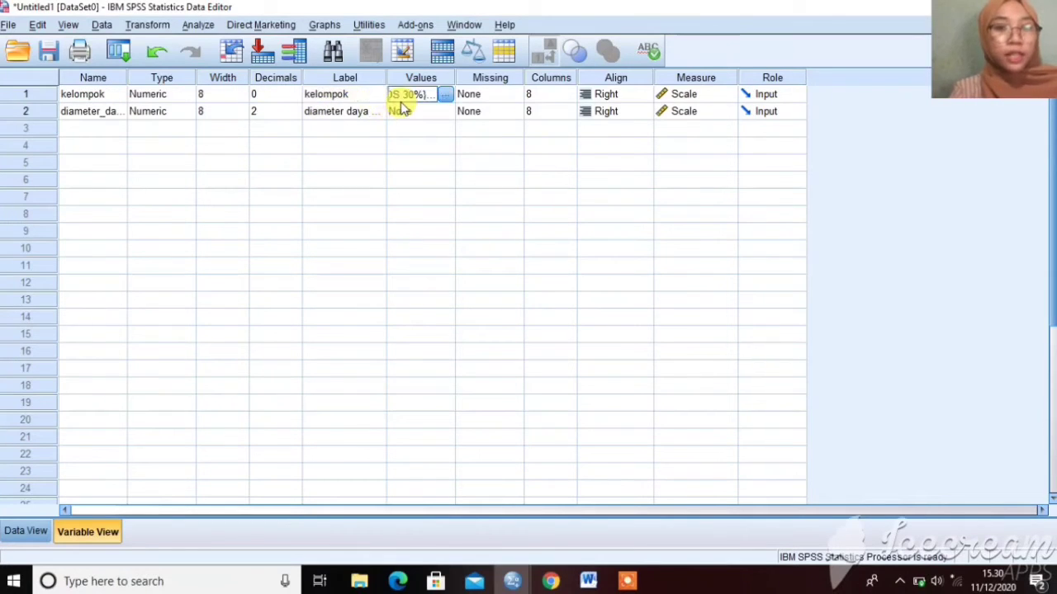
click(446, 95)
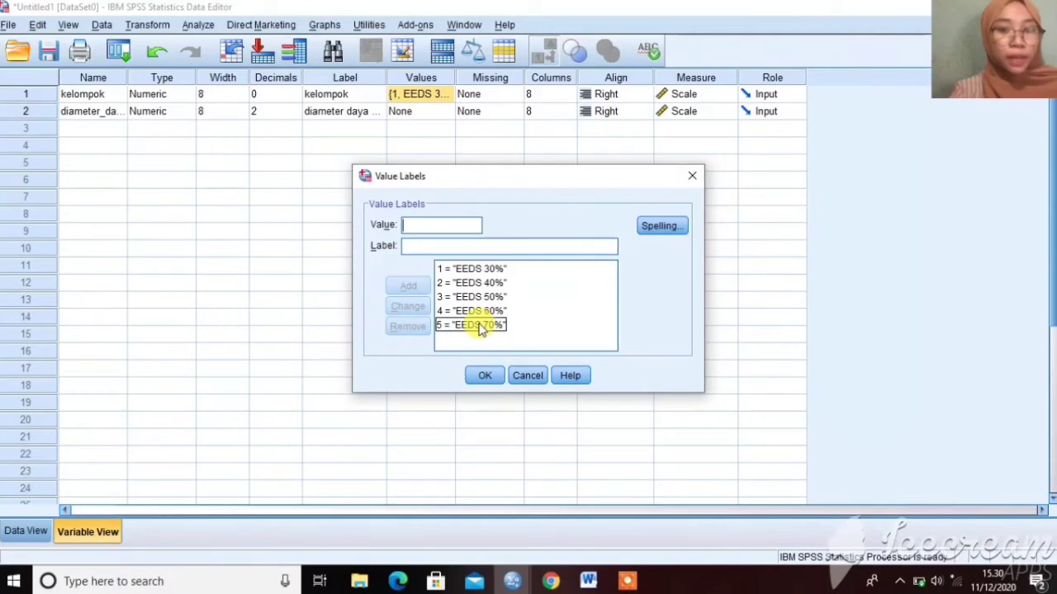
click(486, 376)
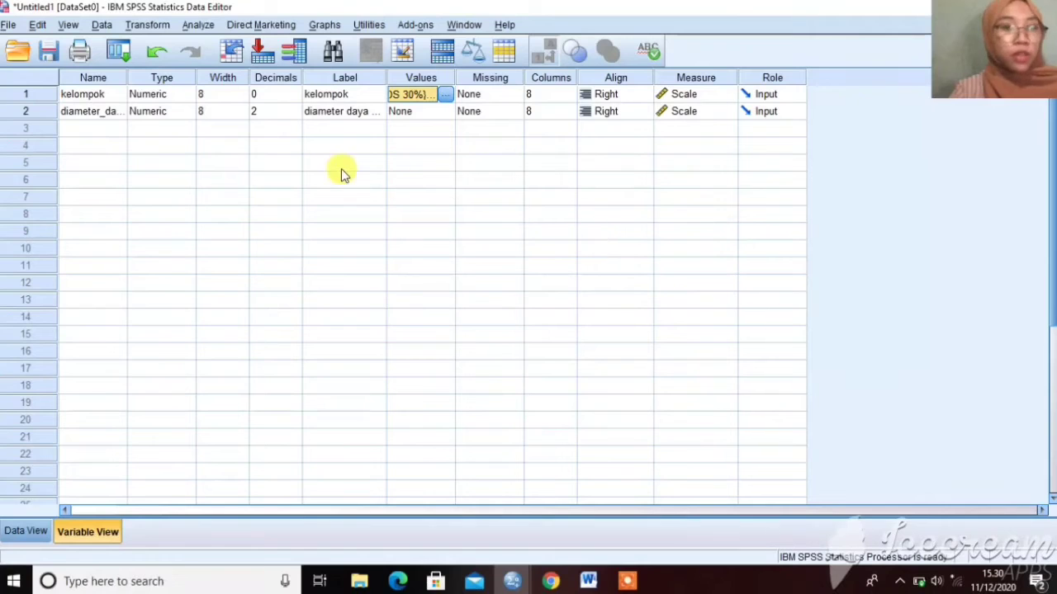
Step: Review the decimals and label of the diameter daya hambat variable and display the data values of the dataset
click(110, 113)
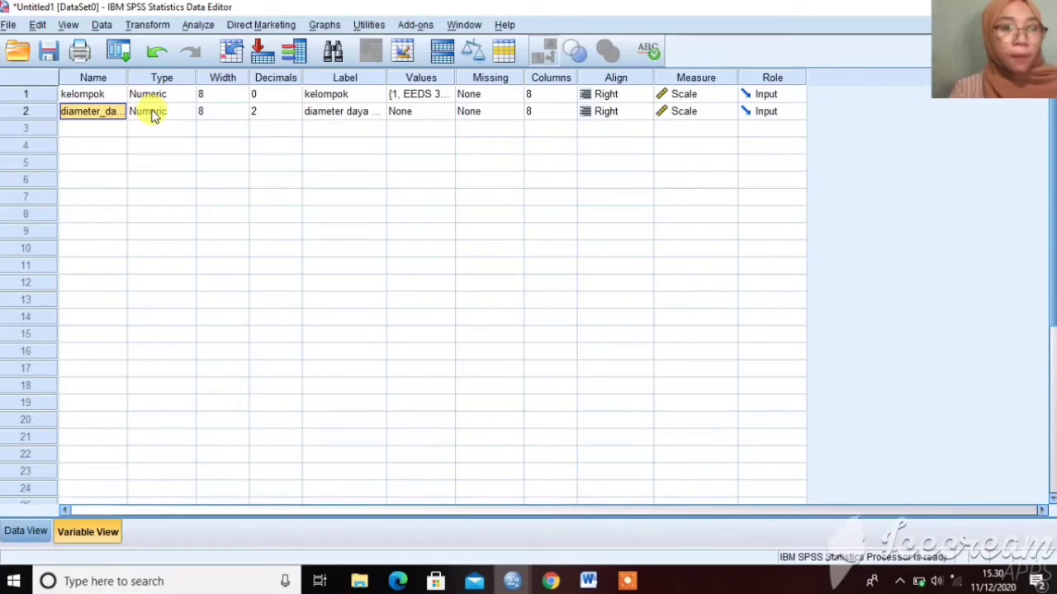
click(270, 112)
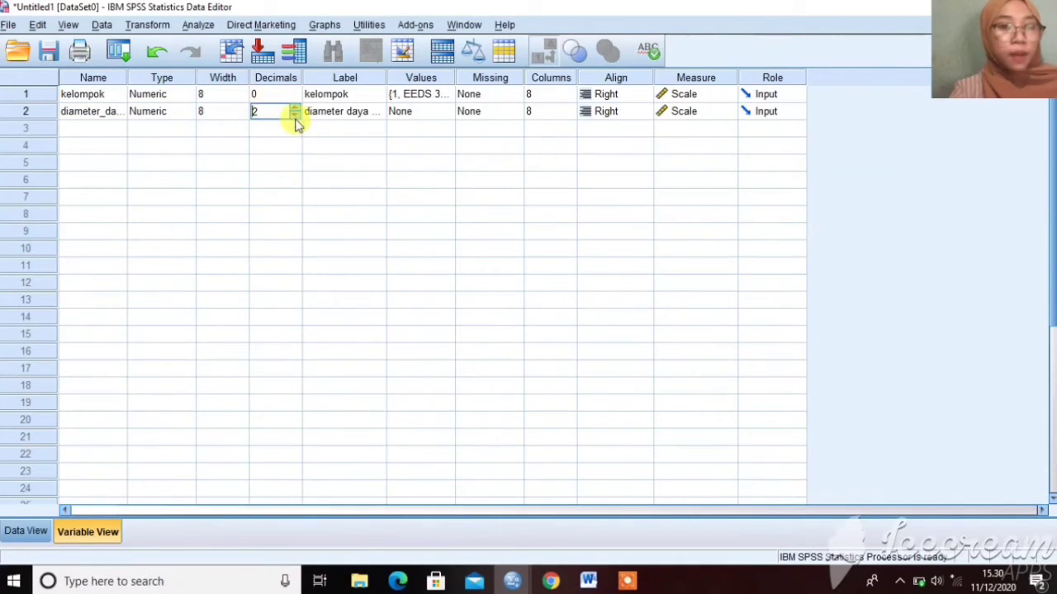
click(335, 114)
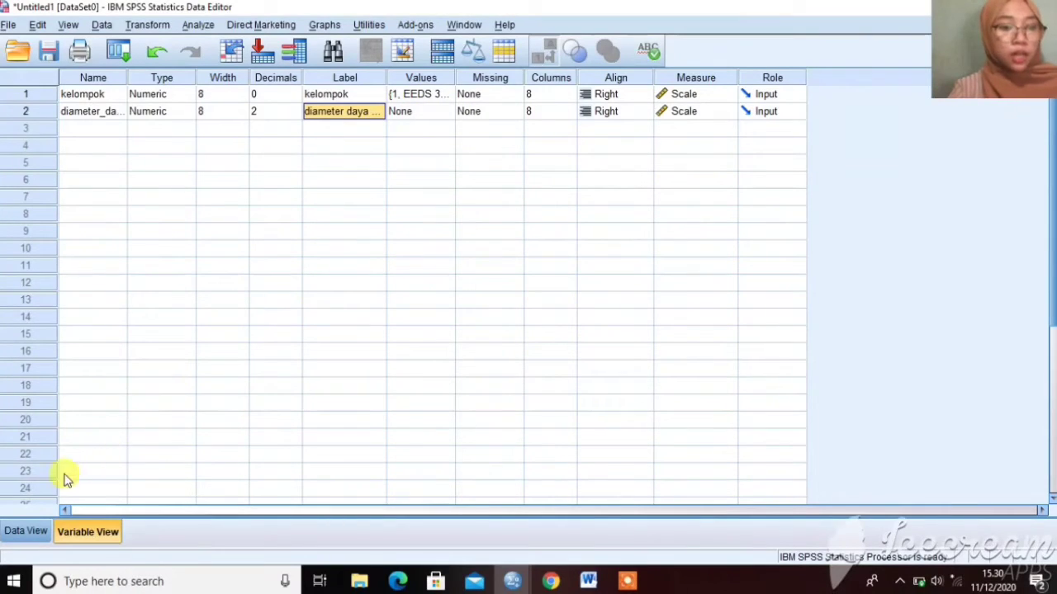
click(31, 532)
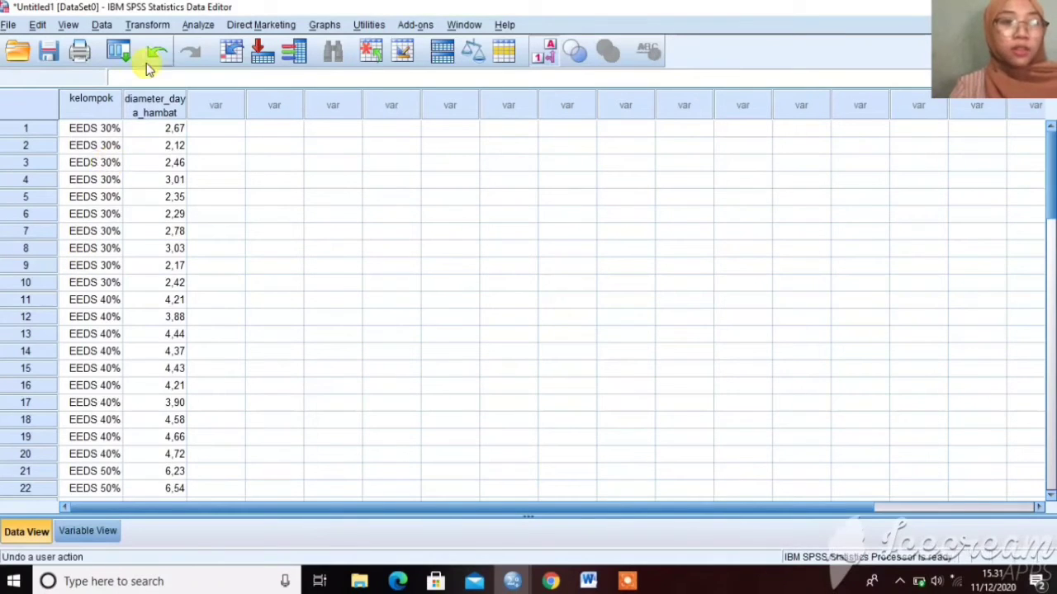
Step: Start a legacy nonparametric K Independent Samples test with diameter daya hambat as test variable and kelompok as grouping variable
click(194, 25)
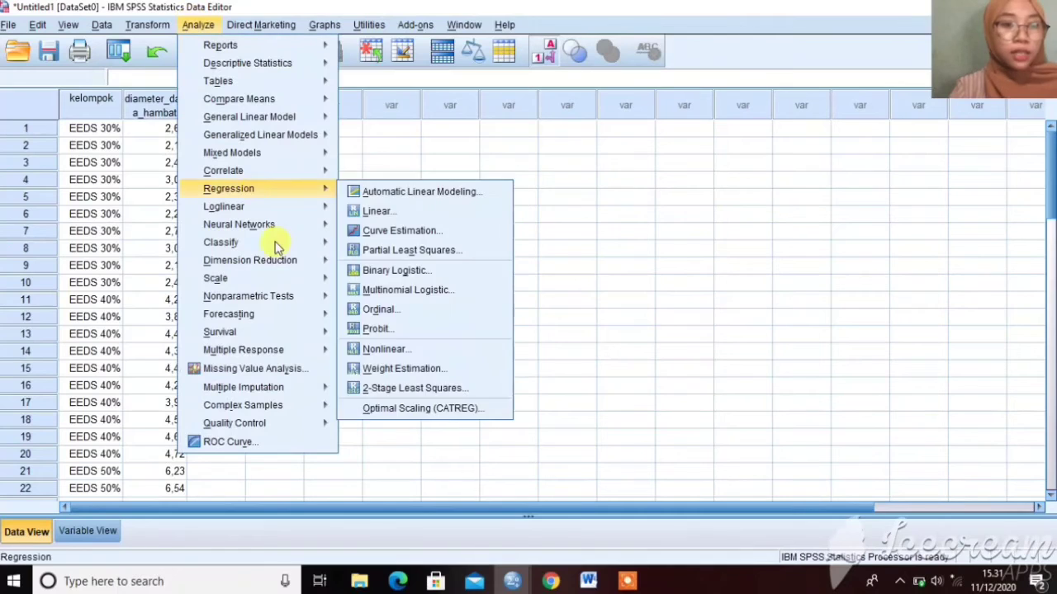
mouse_move(318, 351)
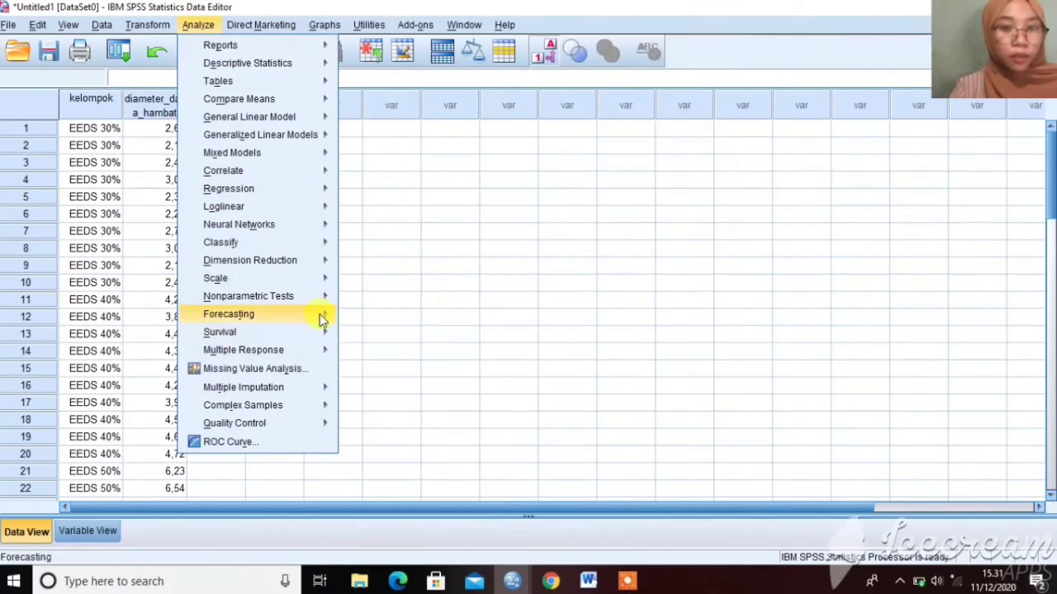
mouse_move(328, 298)
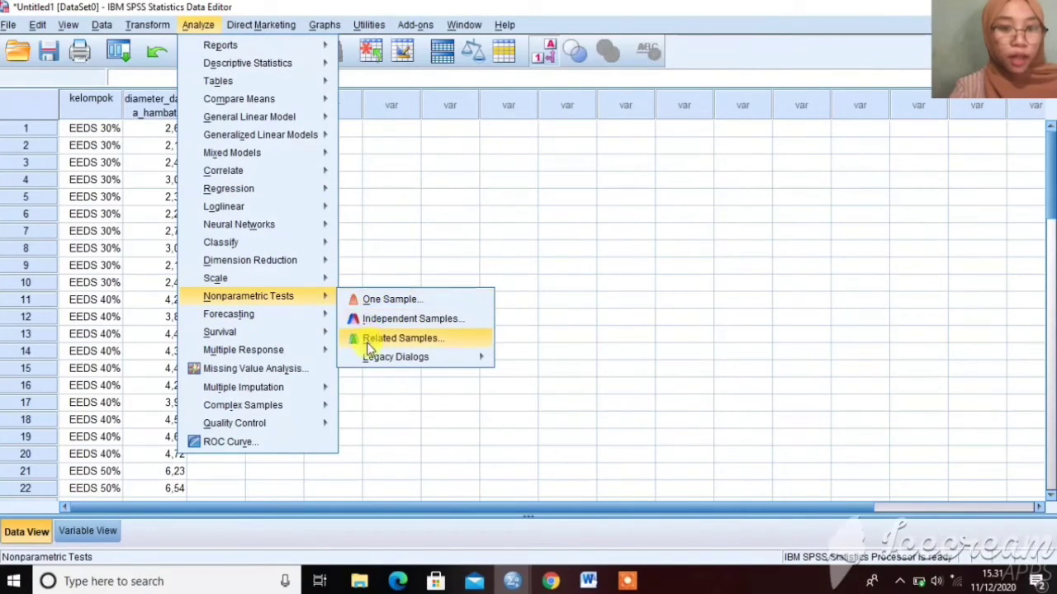
mouse_move(401, 357)
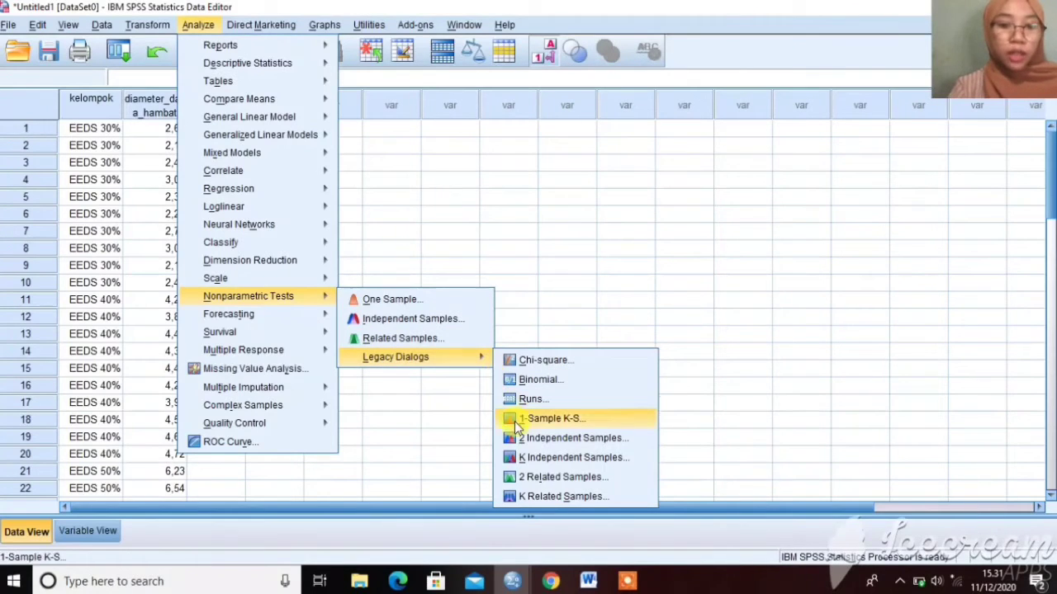
click(525, 461)
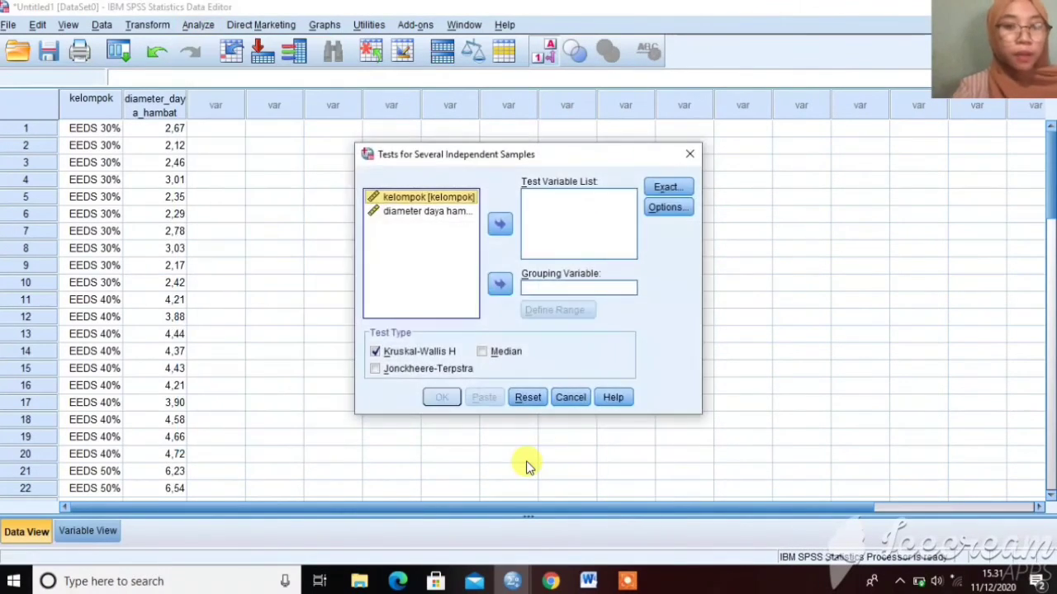
click(459, 212)
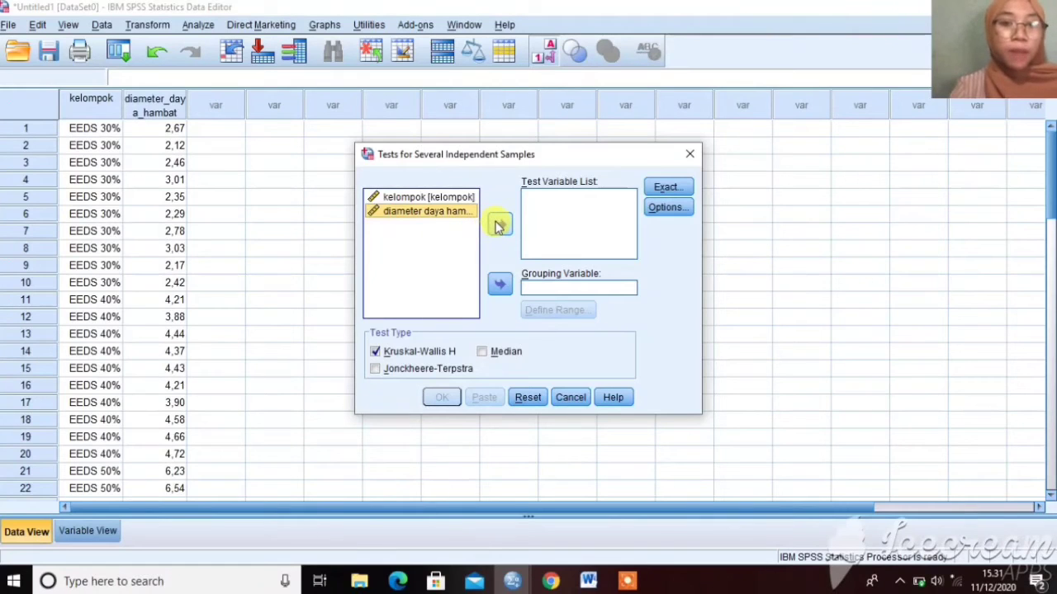
click(500, 225)
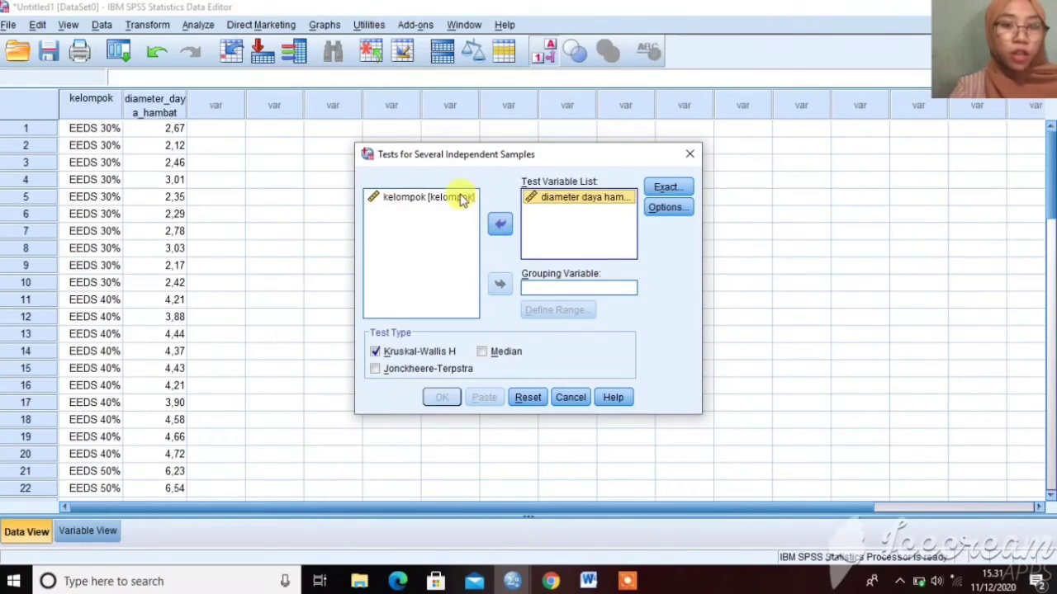
click(462, 200)
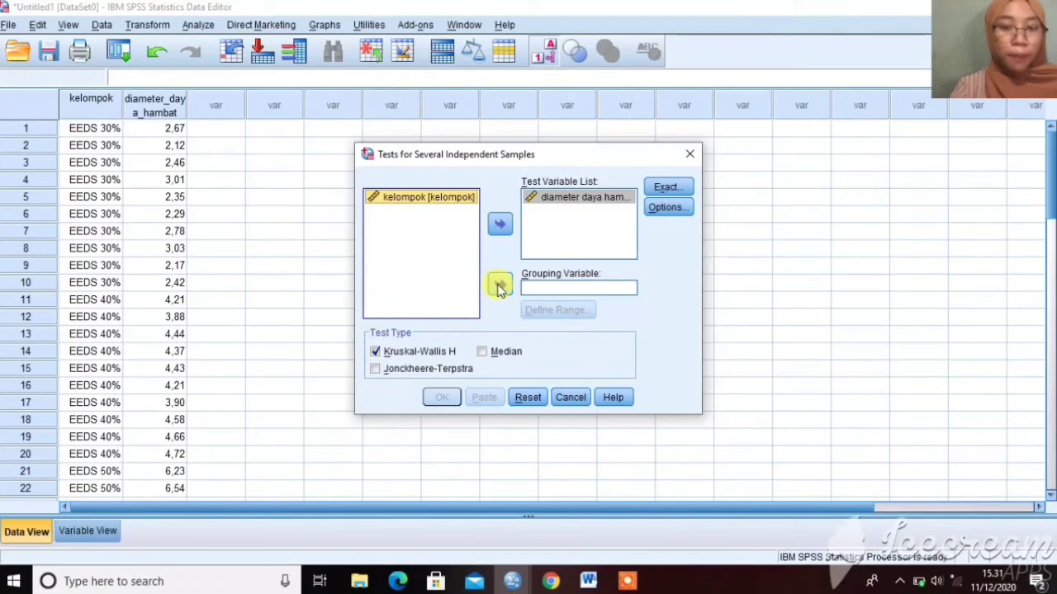
click(499, 286)
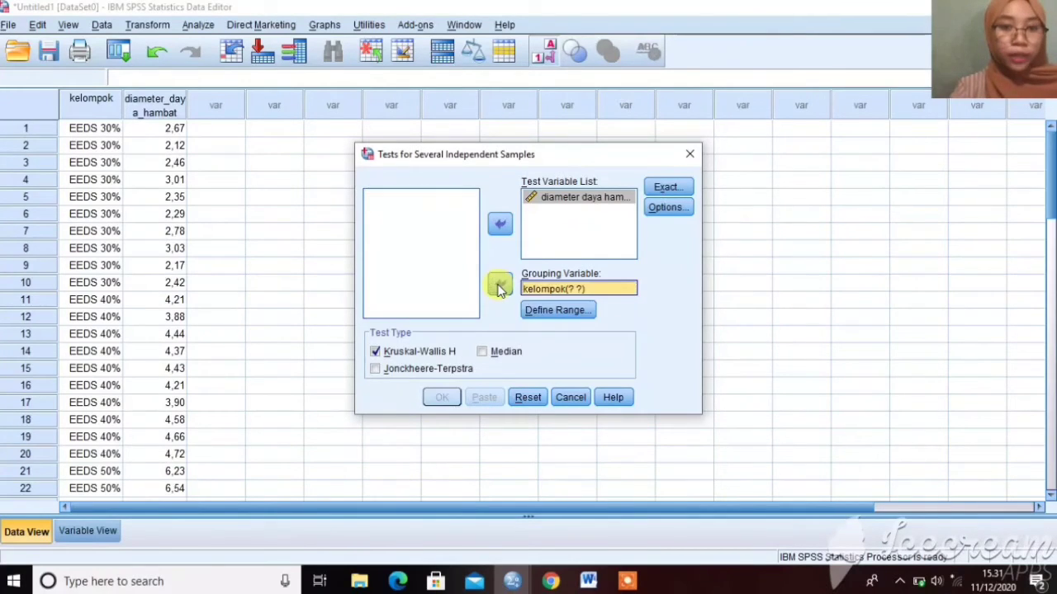
Step: Define the range of the grouping variable kelompok with minimum 1 and maximum 5
click(552, 317)
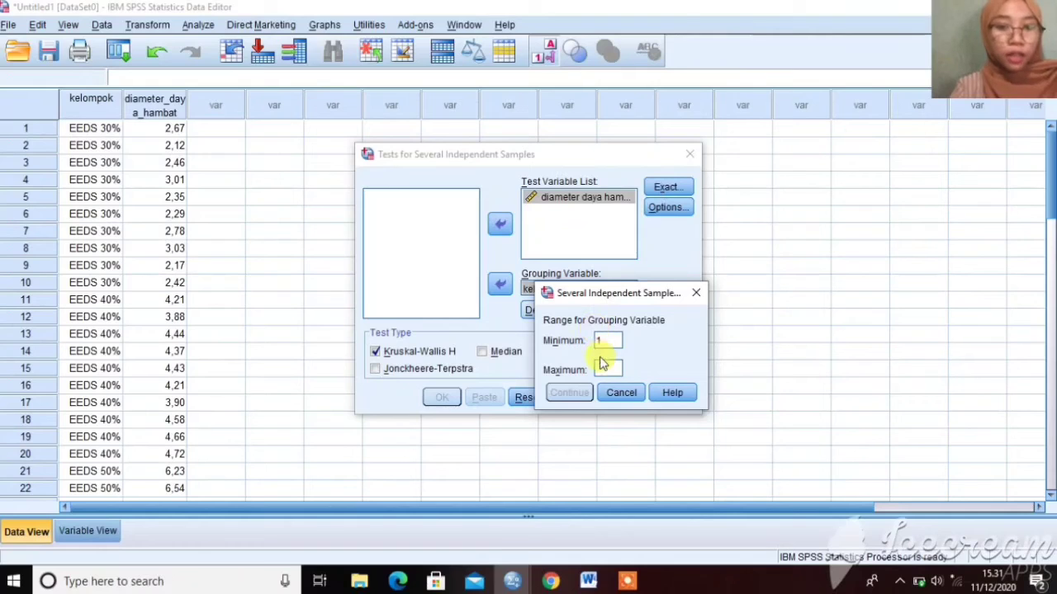
text(1)
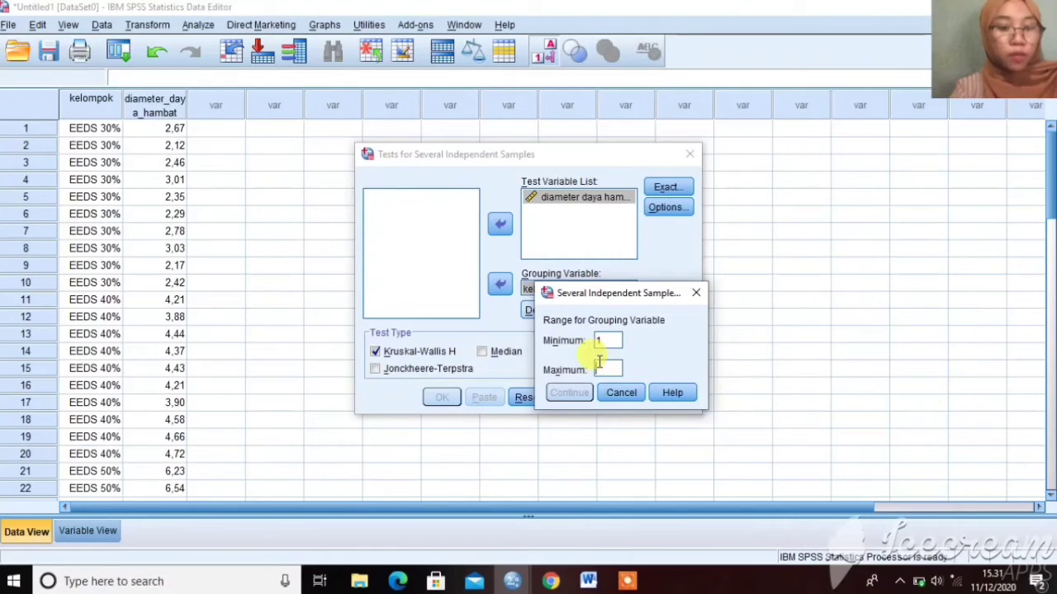
click(599, 363)
text(3)
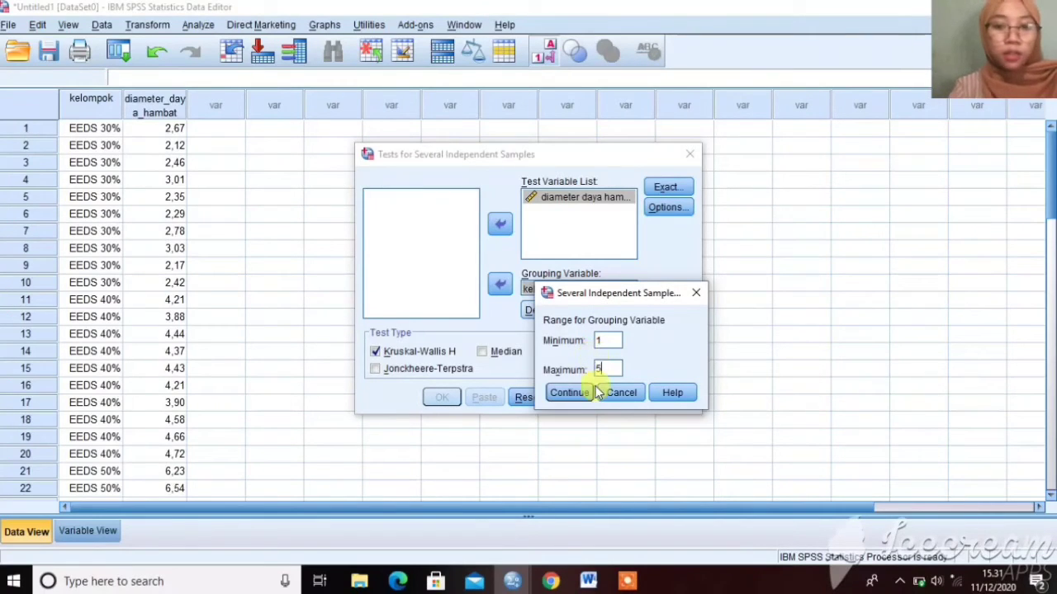
click(583, 395)
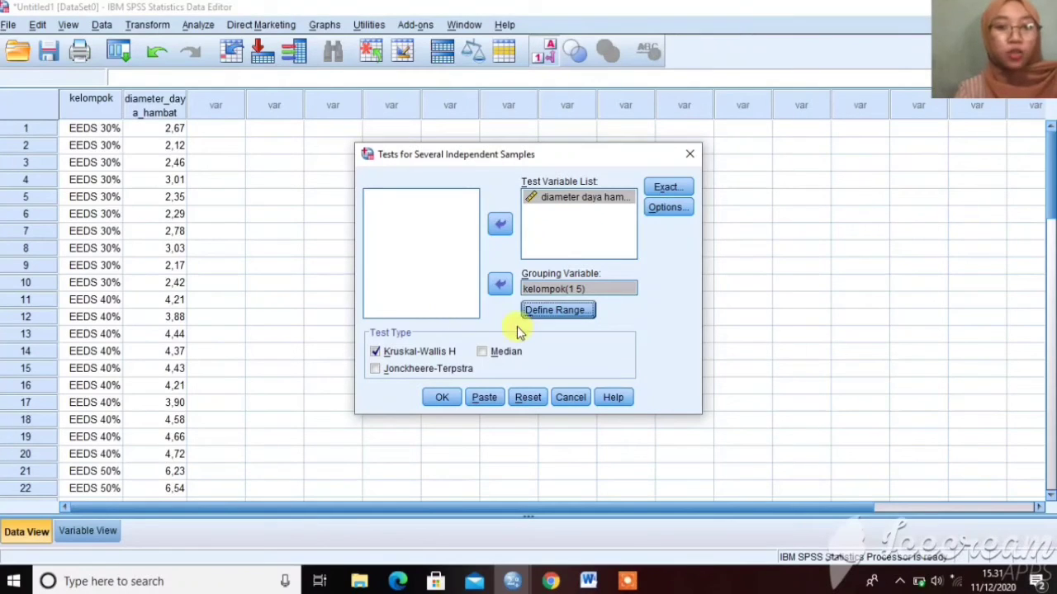
Step: Run the Kruskal-Wallis H test and examine its Test Statistics table in the output
click(443, 398)
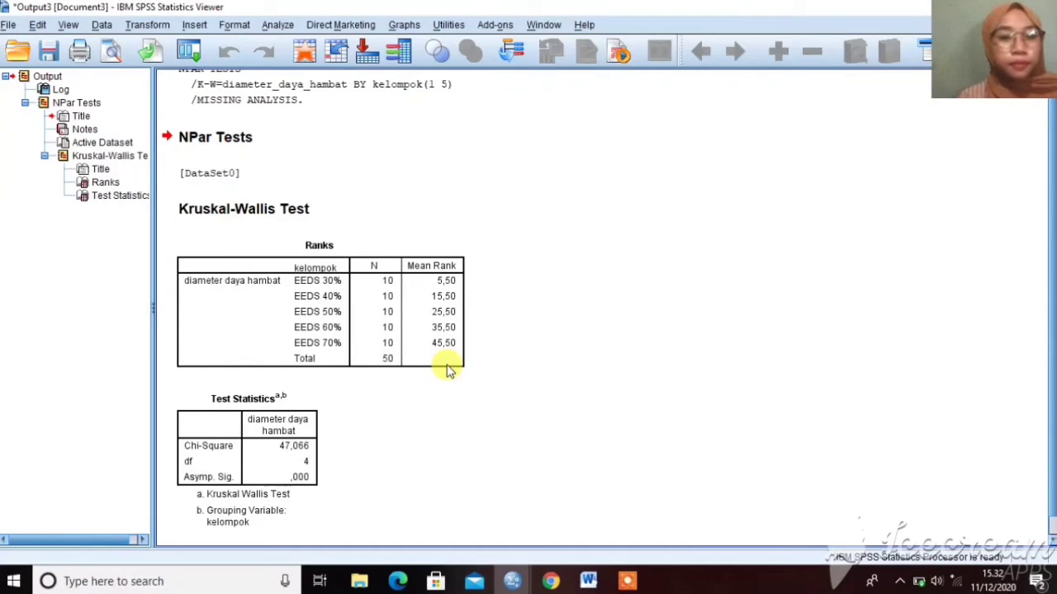
scroll(314, 391, down, 1)
click(314, 391)
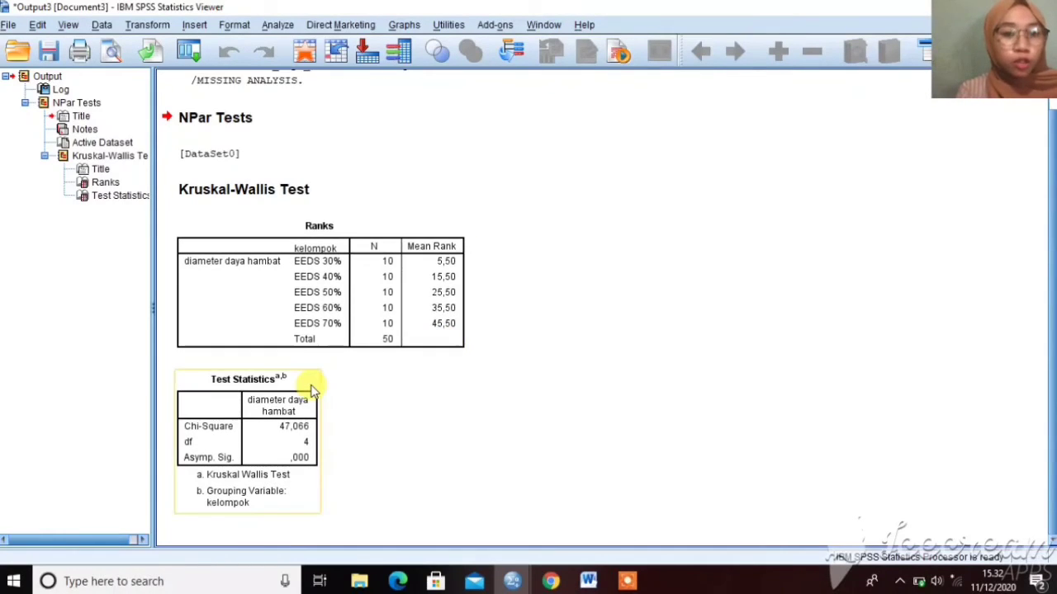